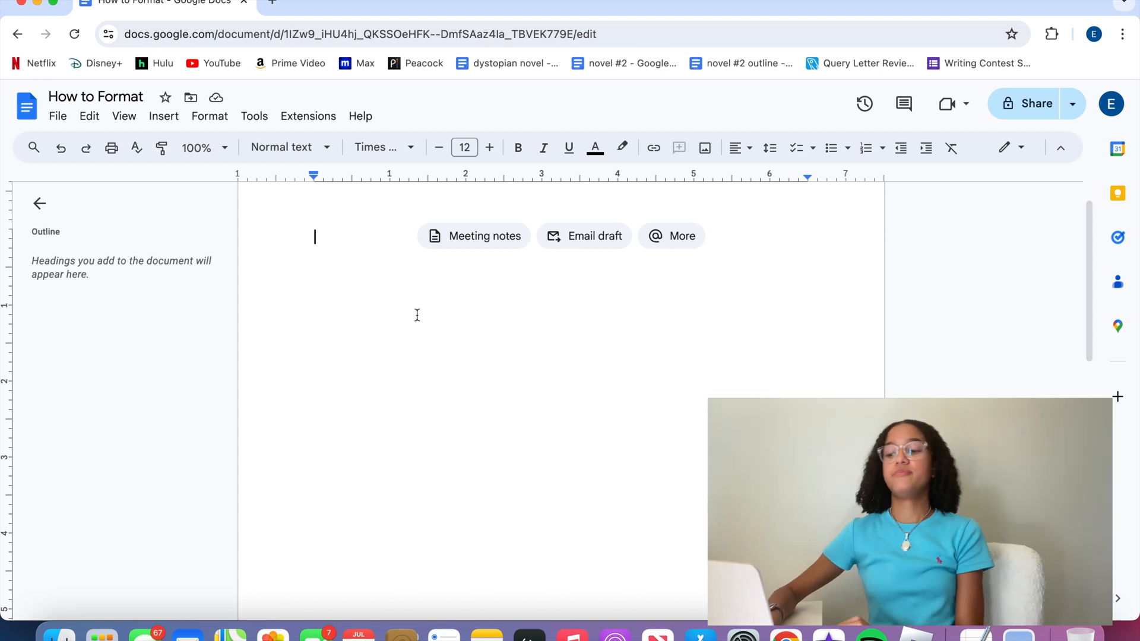
# Try the Comic Sans MS font on the blank document and return to Times New Roman
pyautogui.scroll(1, 417, 315)
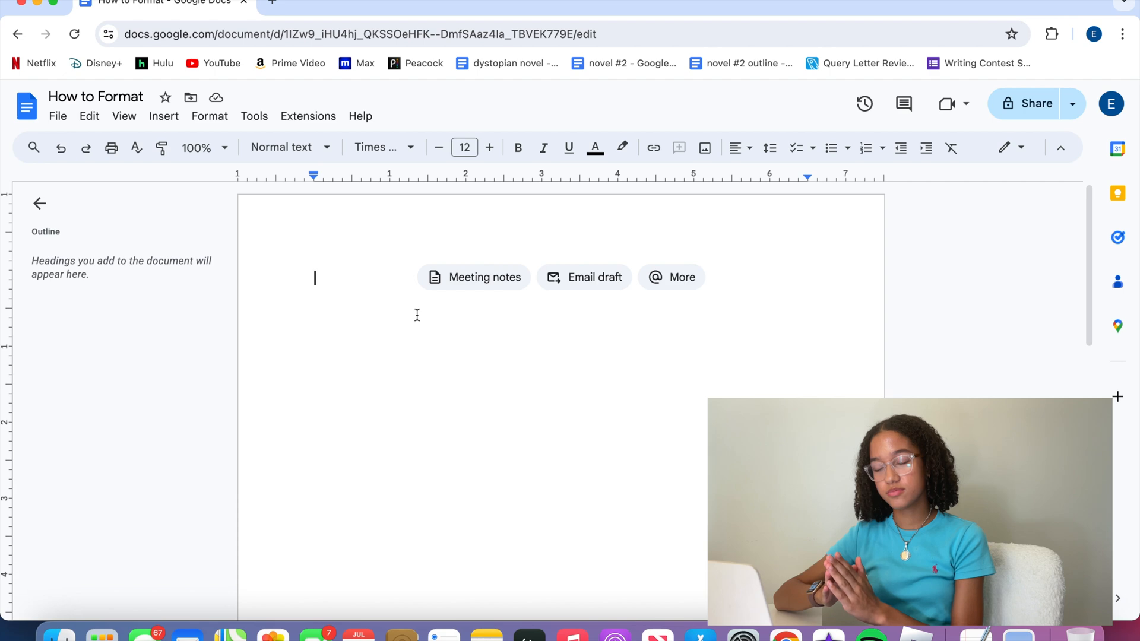
pyautogui.click(407, 148)
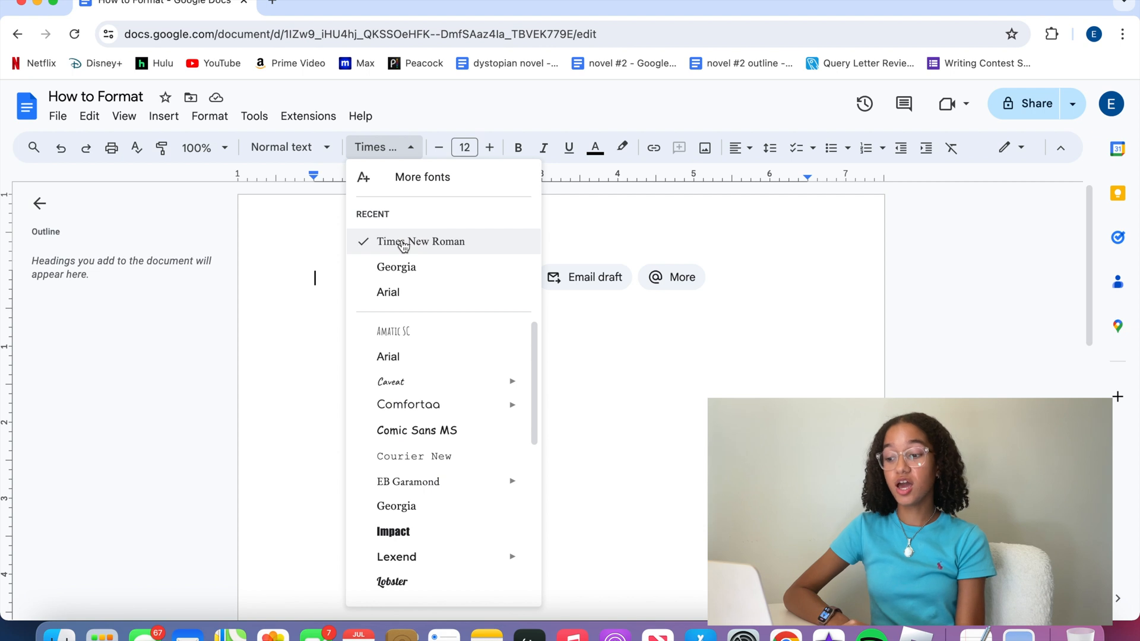
pyautogui.click(414, 431)
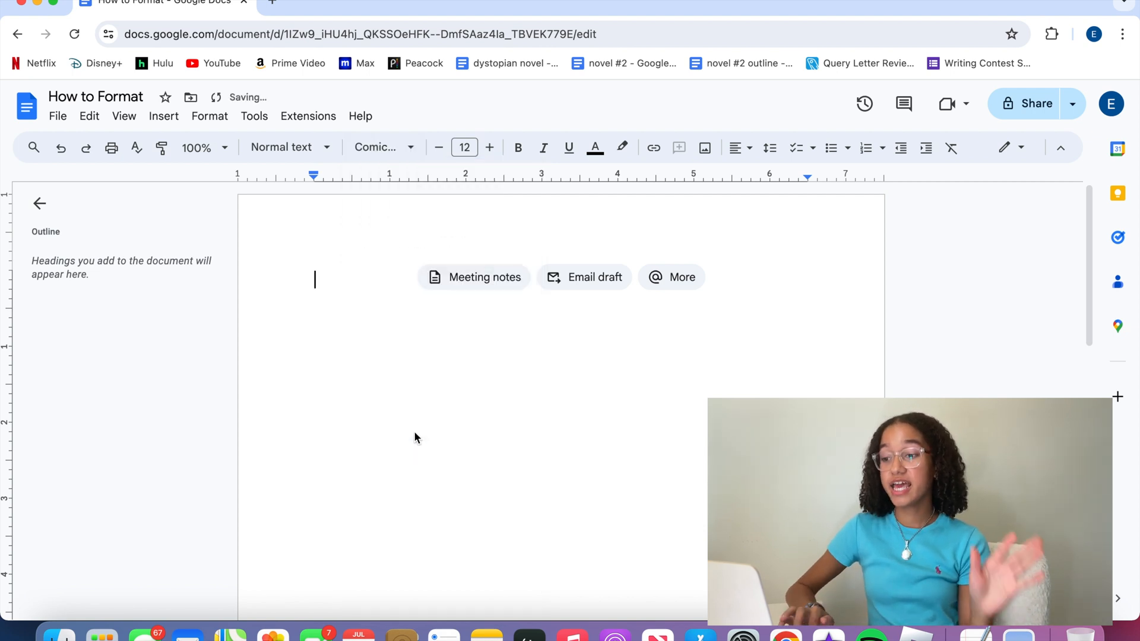
pyautogui.click(382, 149)
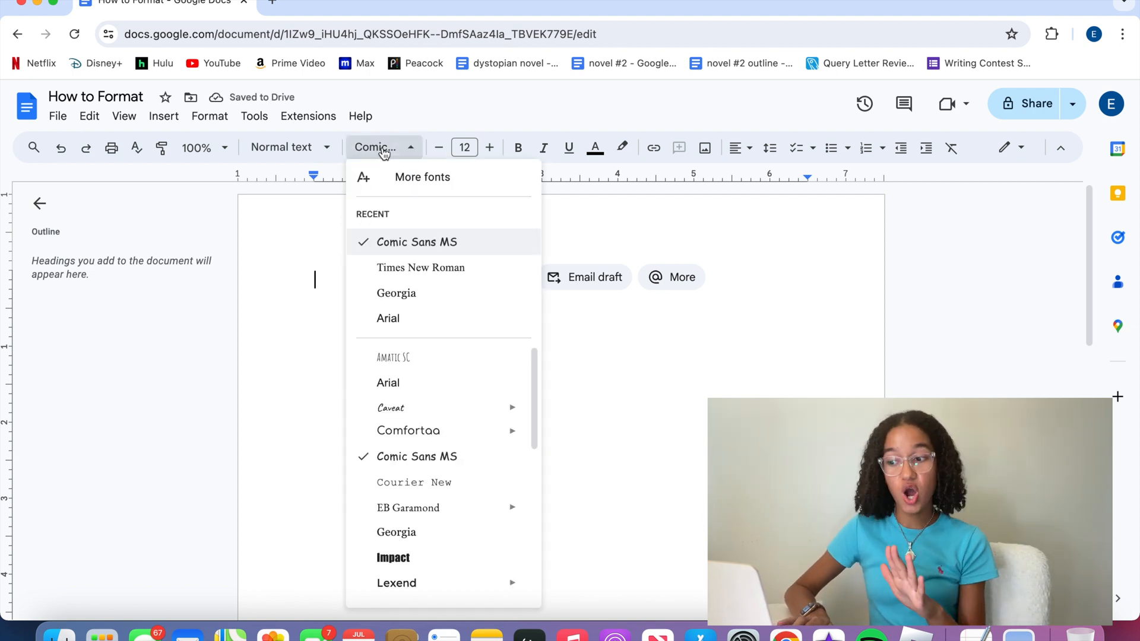
pyautogui.click(400, 269)
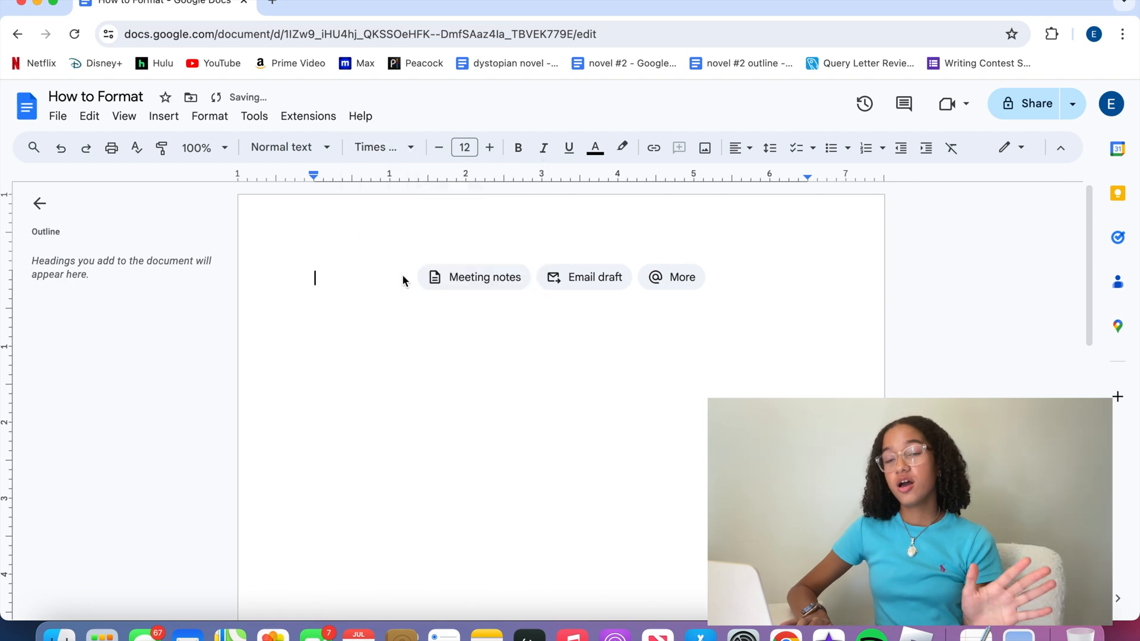
# Try the Arial and Georgia fonts and set the document font back to Times New Roman
pyautogui.click(392, 145)
pyautogui.click(384, 318)
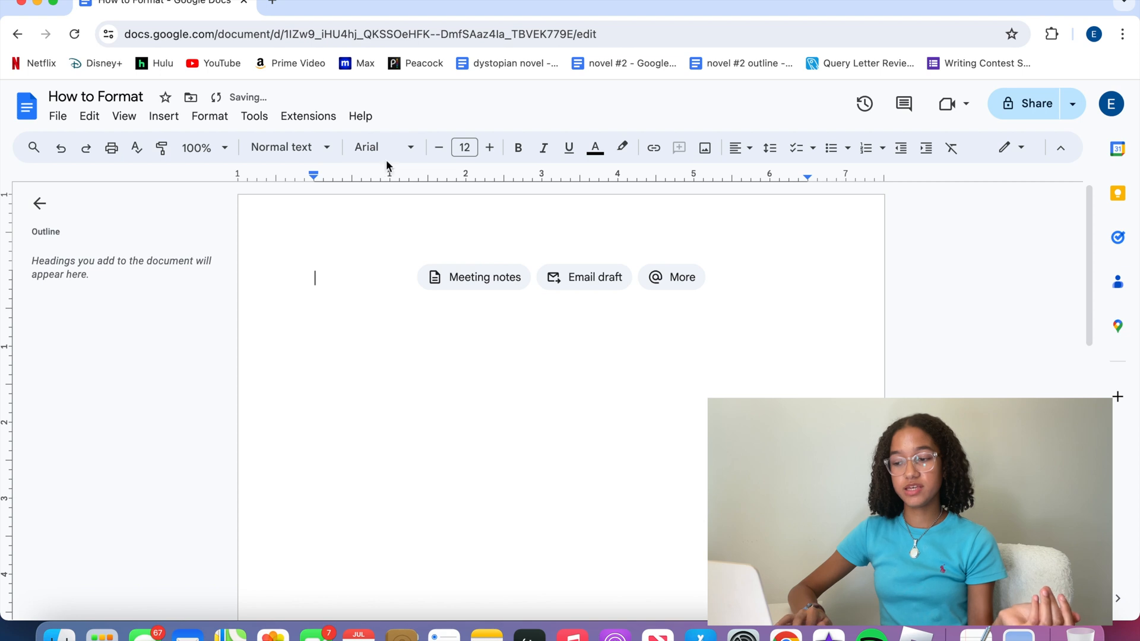
pyautogui.click(386, 156)
pyautogui.click(399, 318)
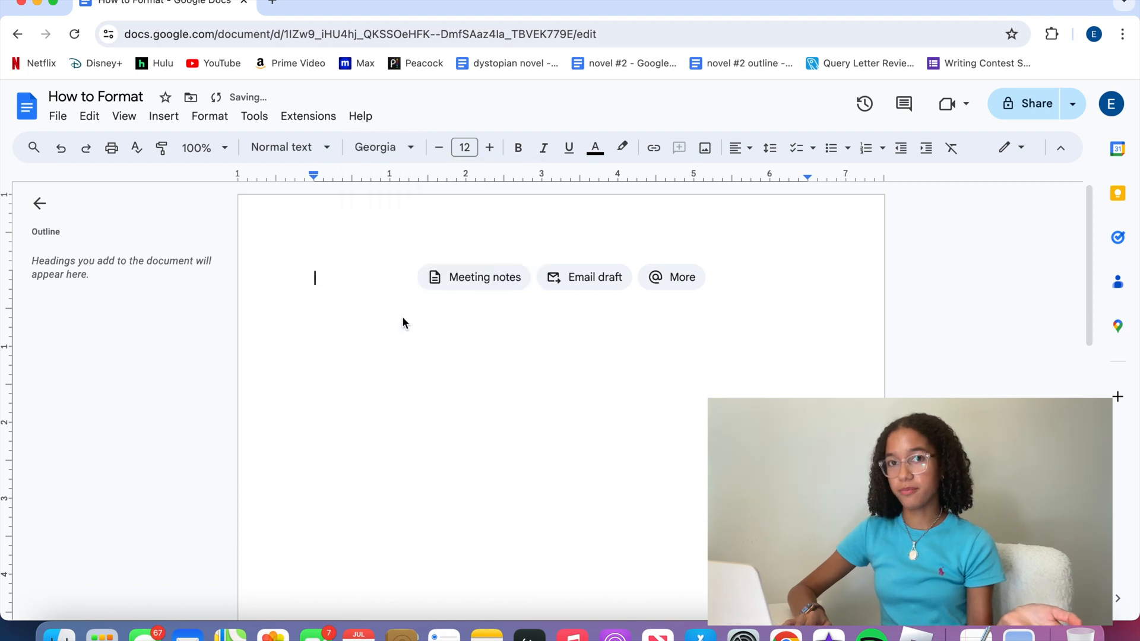
pyautogui.click(384, 153)
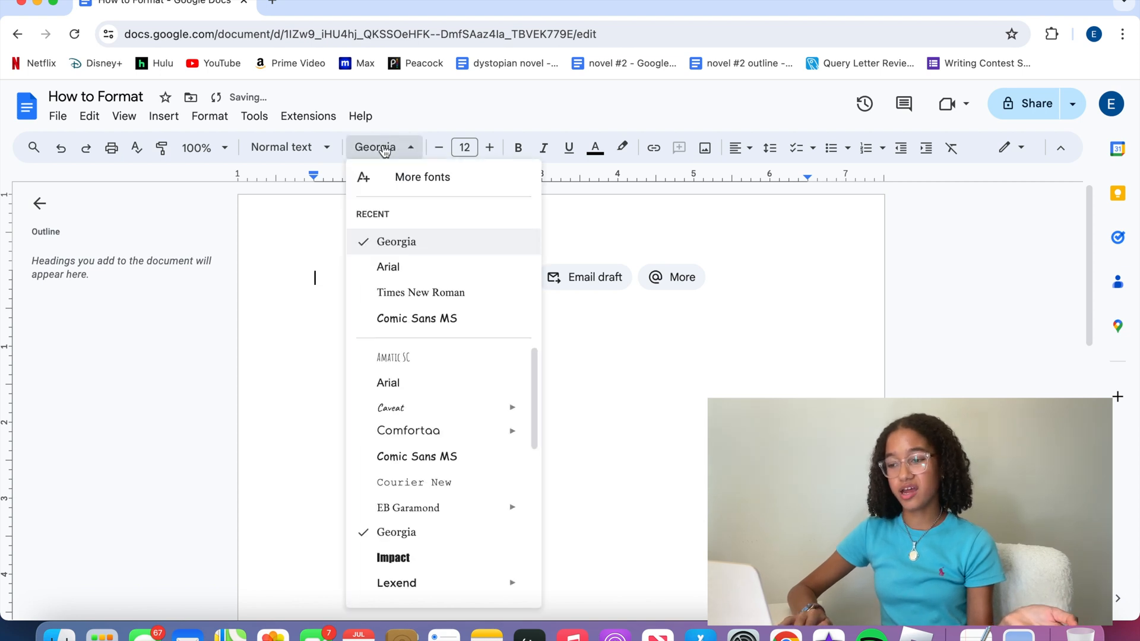
pyautogui.click(397, 291)
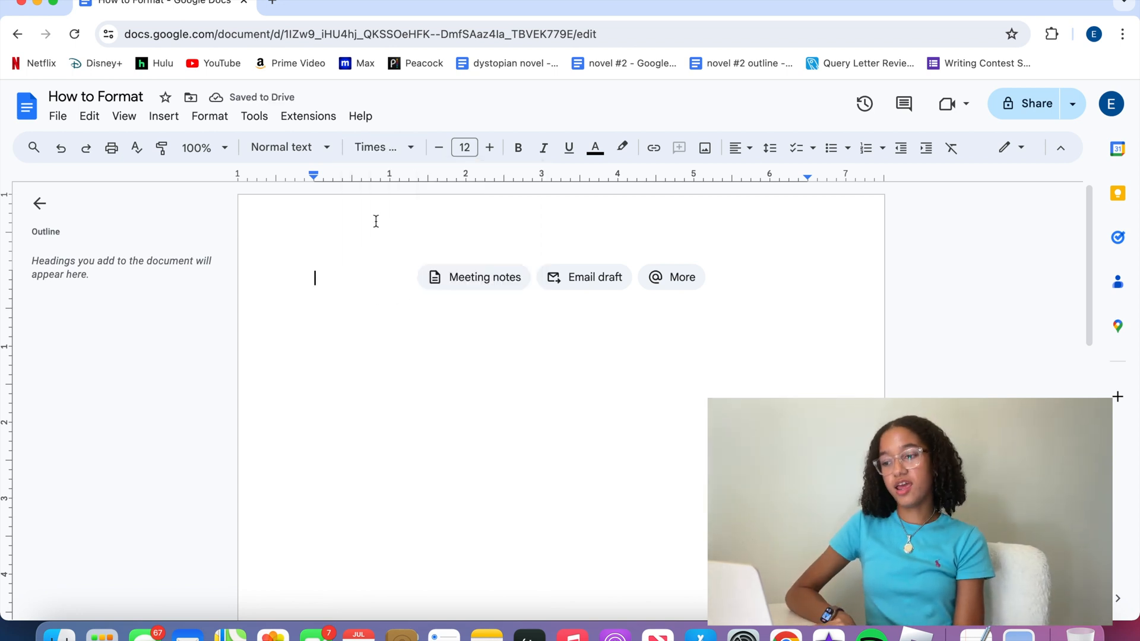
# Examine the available font sizes and line spacing options, leaving both settings as they are
pyautogui.click(472, 150)
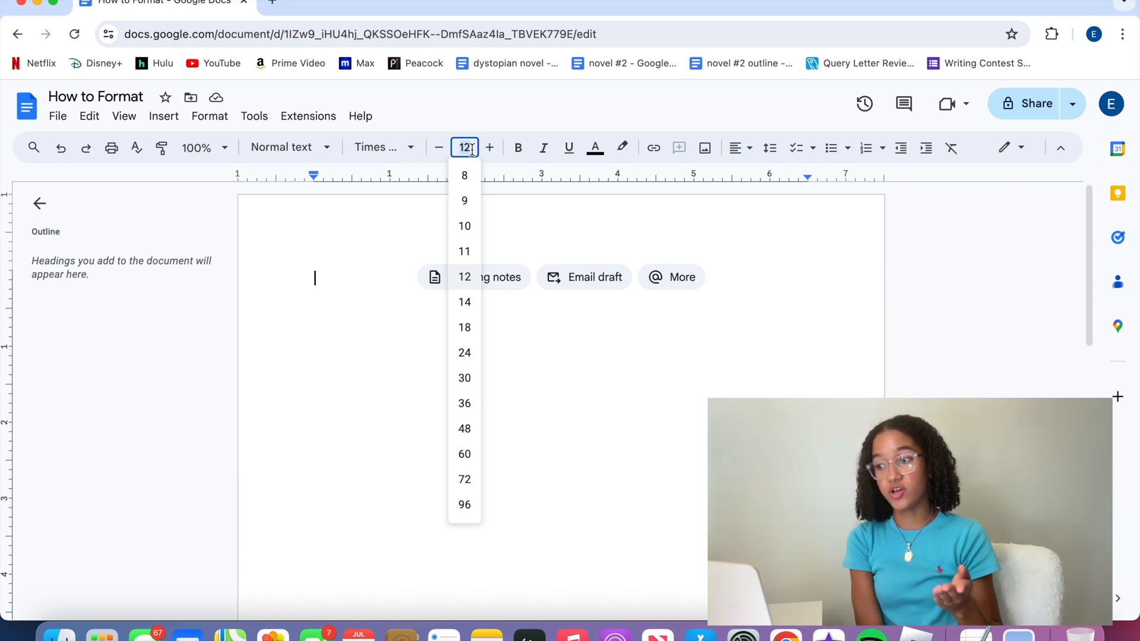
pyautogui.doubleClick(814, 295)
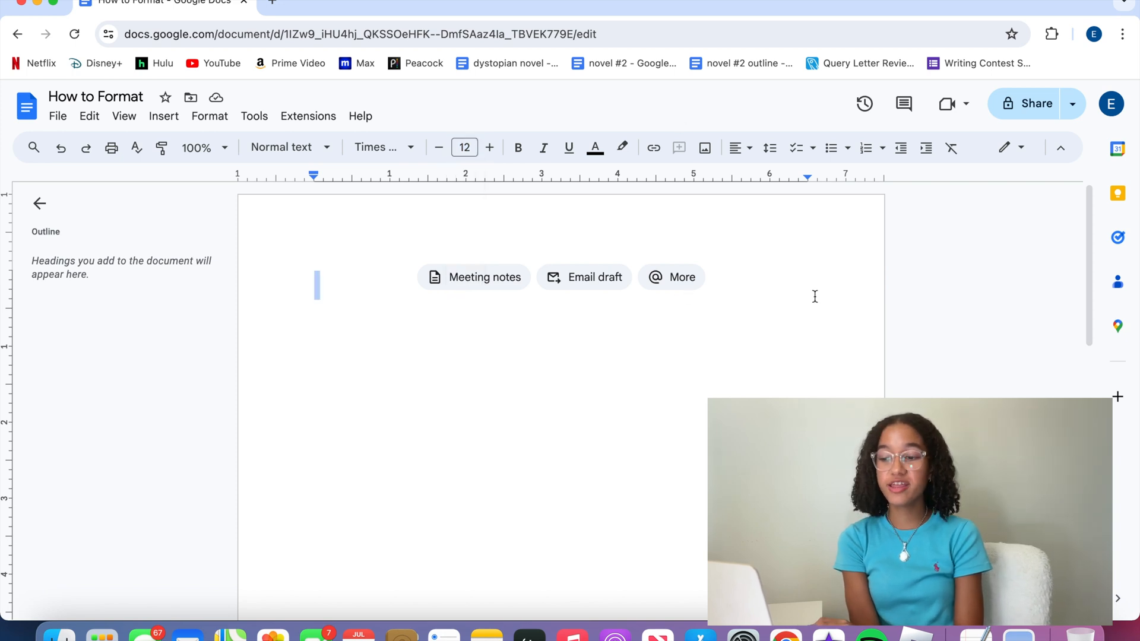
pyautogui.click(799, 242)
pyautogui.click(769, 150)
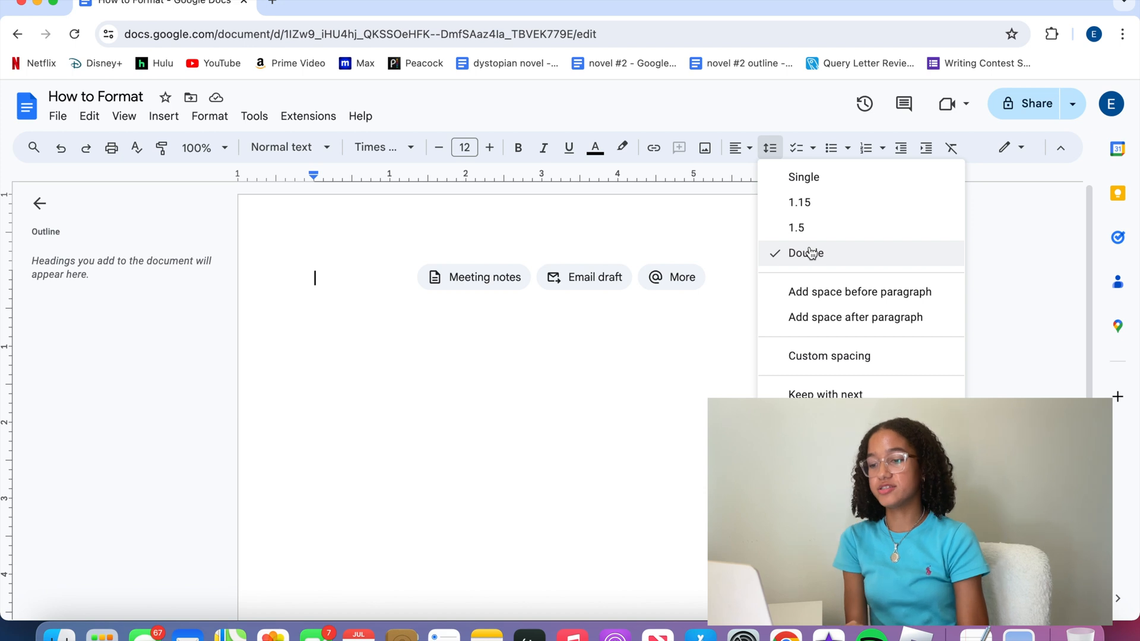
pyautogui.click(368, 293)
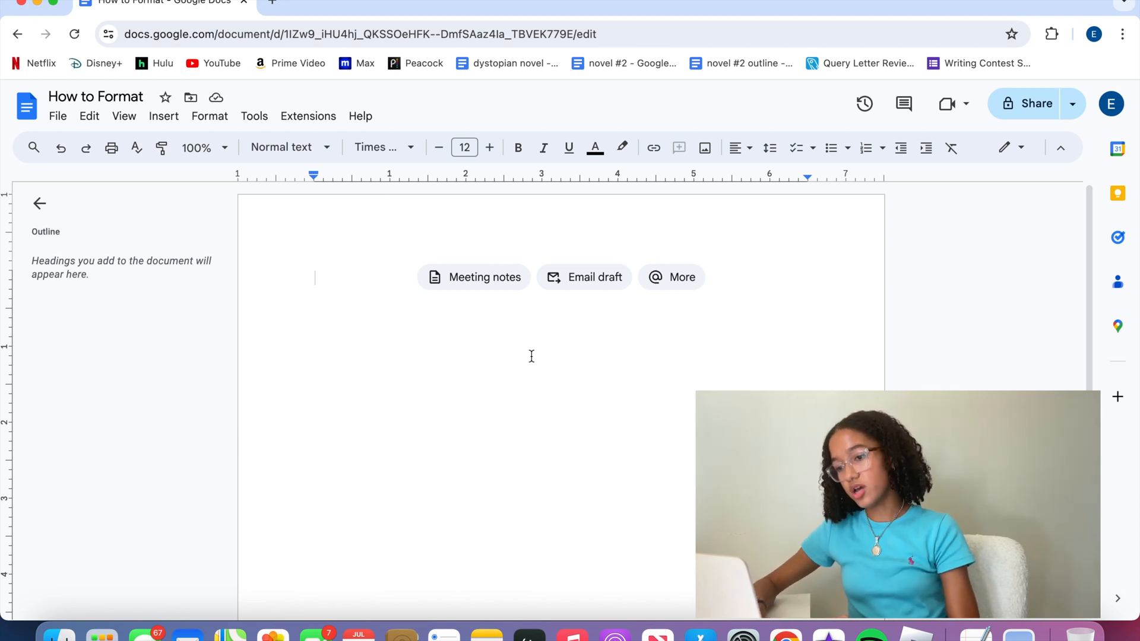
# Add blank lines on the first page so that the text starts near the middle of the page
pyautogui.scroll(-1, 527, 324)
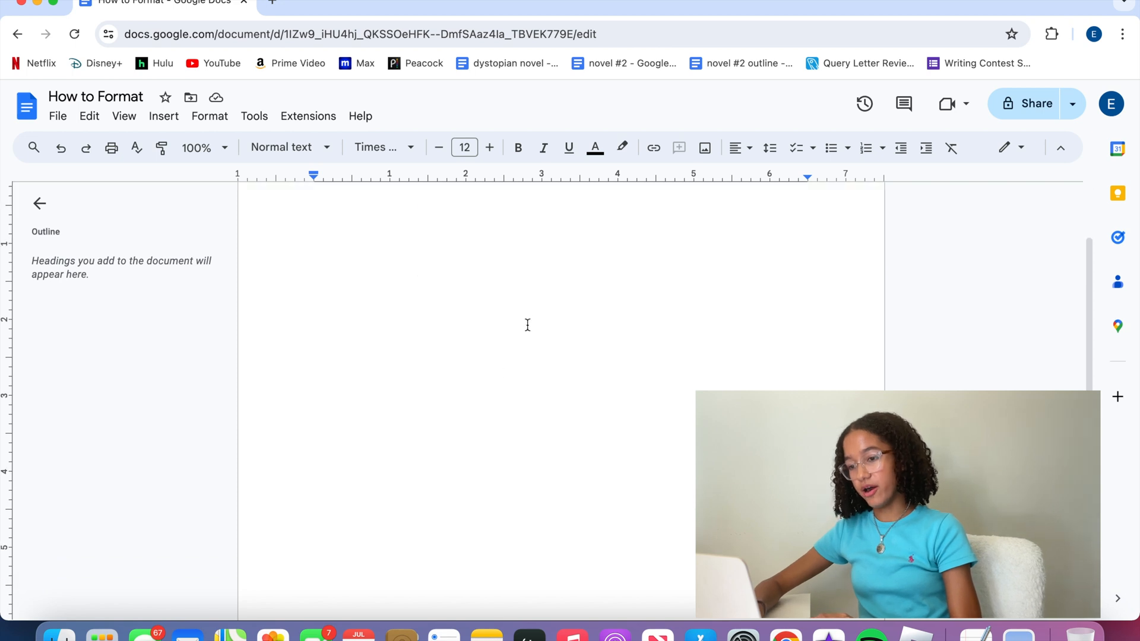
pyautogui.press('Return')
pyautogui.press('Return')
pyautogui.press('Return')
pyautogui.press('Return')
pyautogui.press('Return')
pyautogui.scroll(-6, 527, 323)
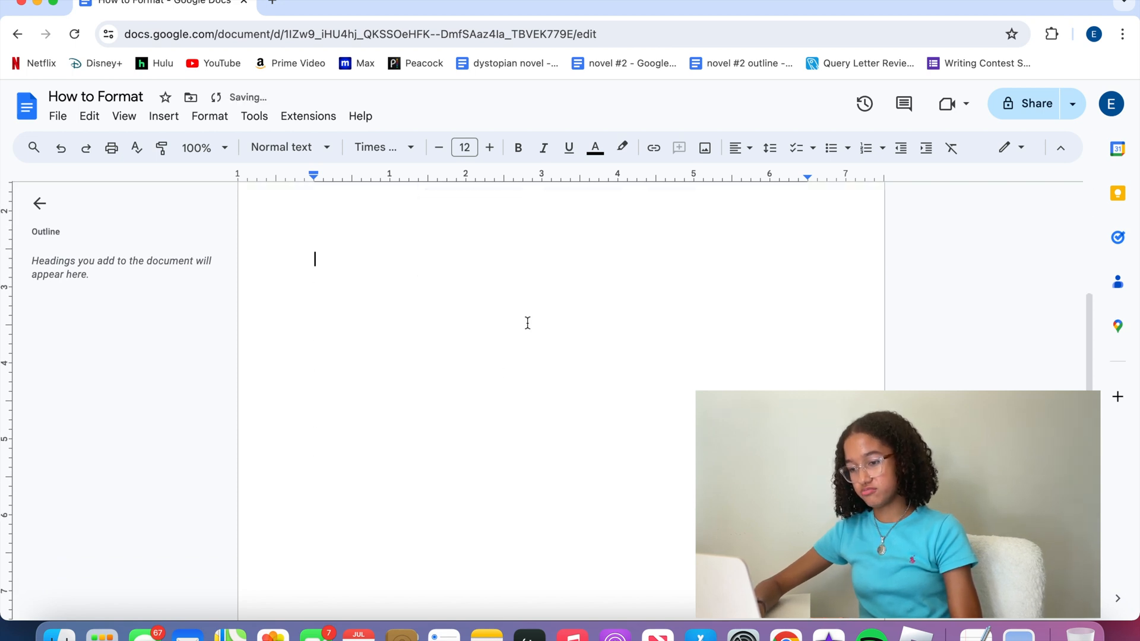
pyautogui.press('Return')
pyautogui.scroll(5, 527, 324)
pyautogui.scroll(-7, 527, 323)
pyautogui.scroll(3, 571, 298)
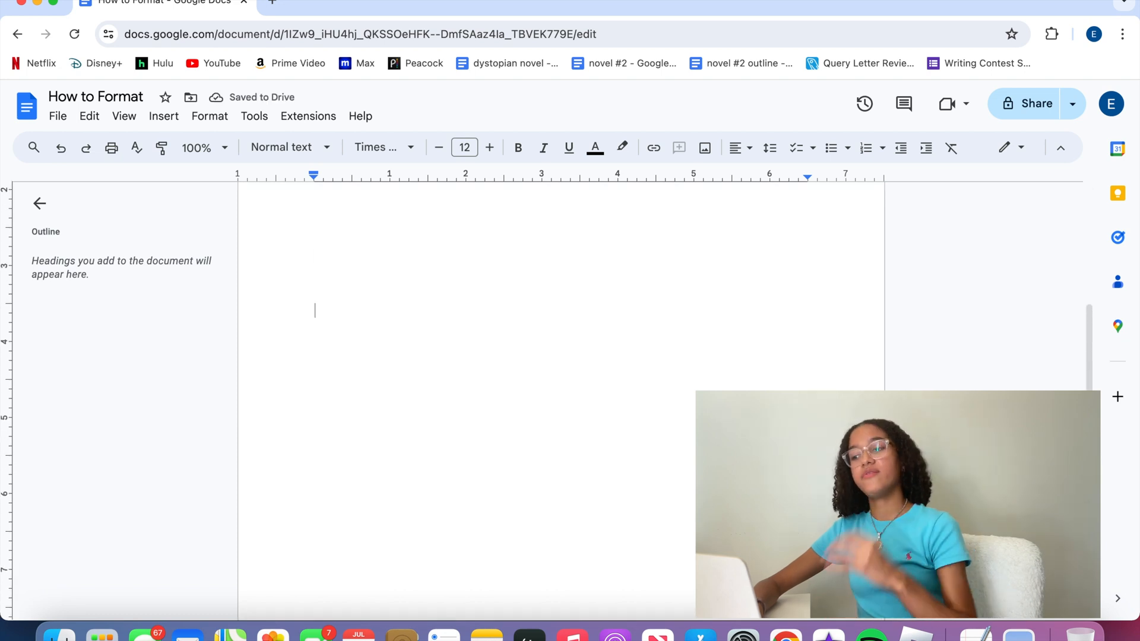
# Enter the centred title "UNTITLED" and, on the line below, a byline with "By" and the author's full name
pyautogui.click(739, 148)
pyautogui.click(763, 181)
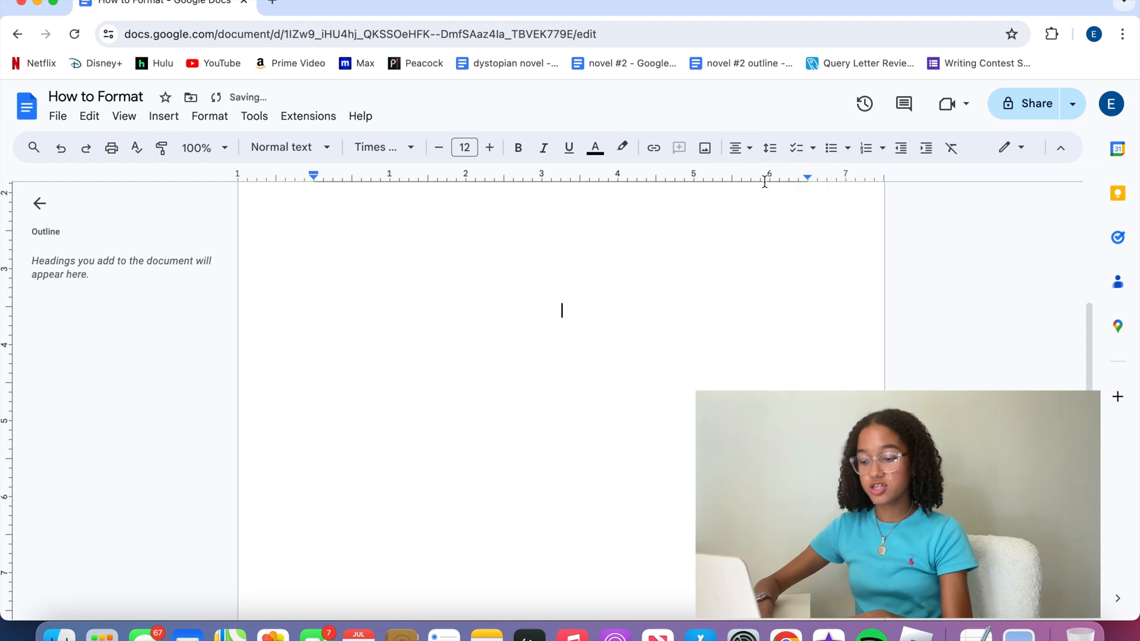
pyautogui.write('UNTITLED')
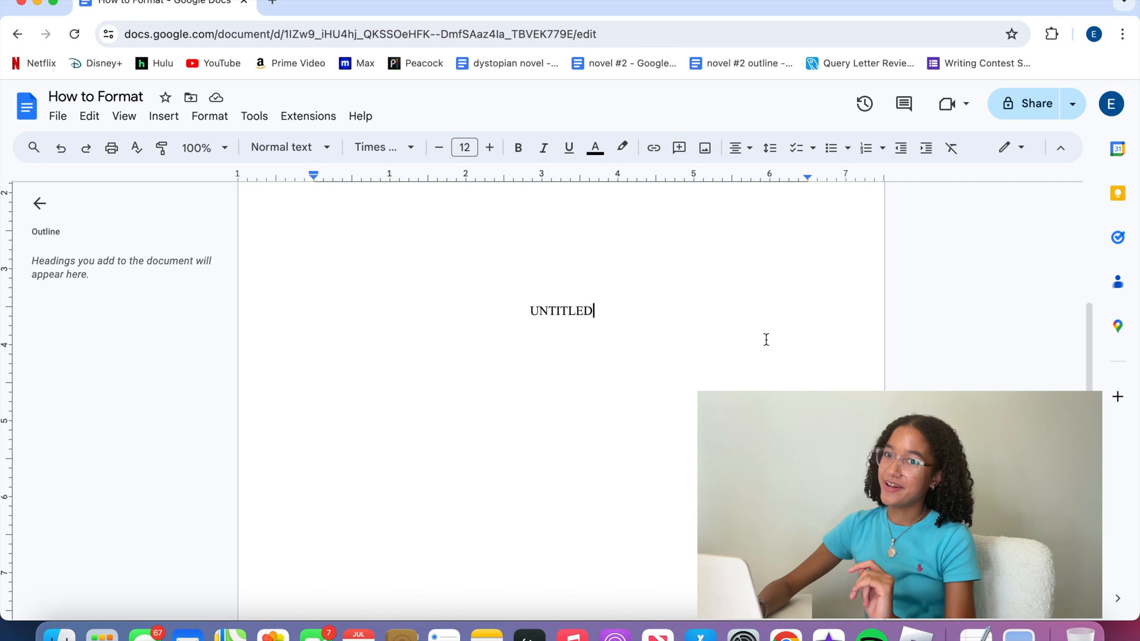
pyautogui.press('Return')
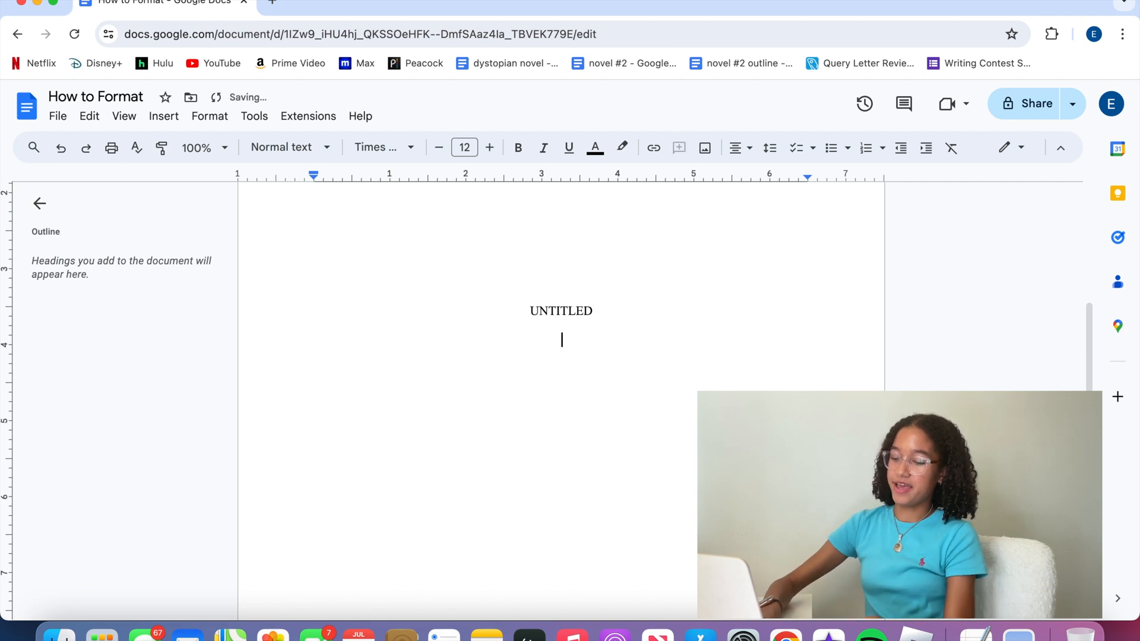
pyautogui.write('By Evangelina Rattray')
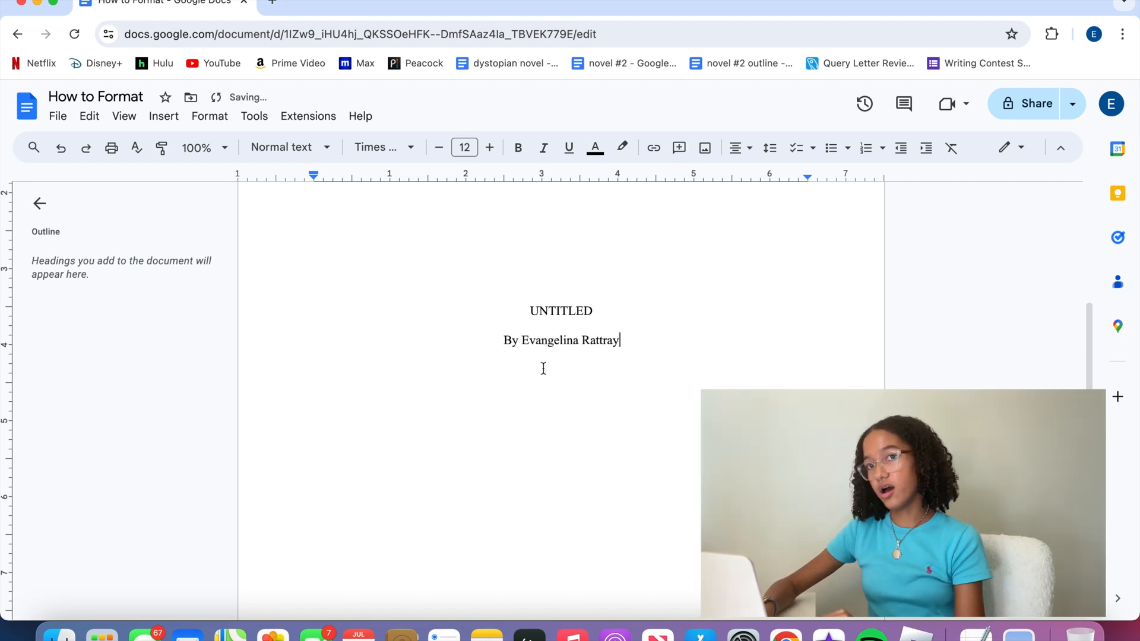
# Try to reach the next page by adding blank lines below the byline, and remove those lines again
pyautogui.scroll(-1, 673, 387)
pyautogui.scroll(-2, 671, 386)
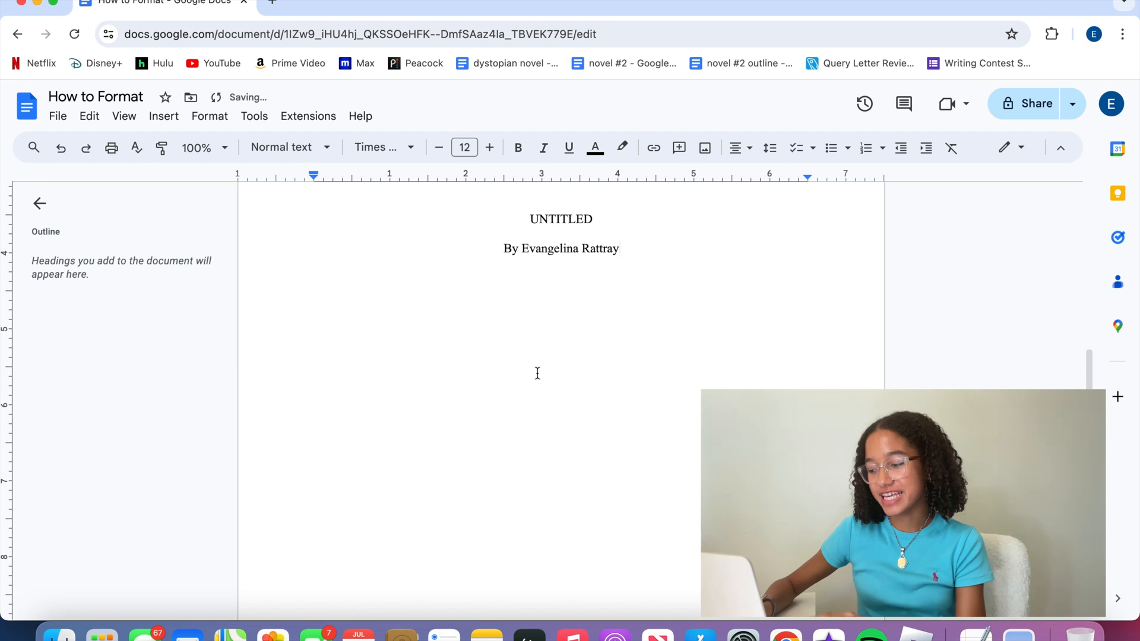
pyautogui.press('Return')
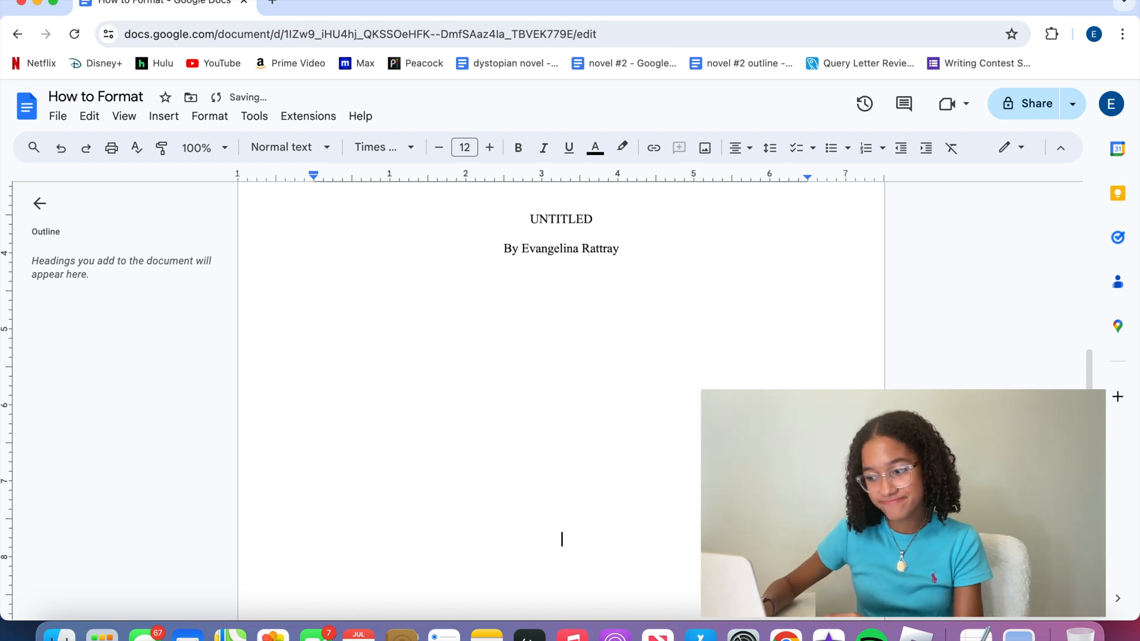
pyautogui.press('Return')
pyautogui.press('Return')
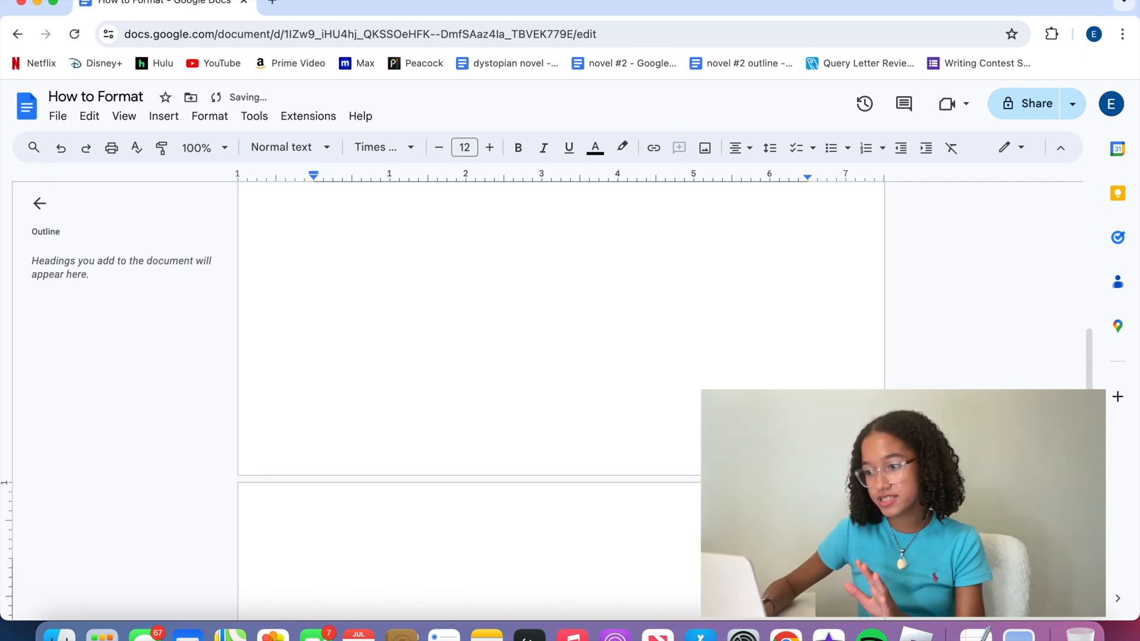
pyautogui.press('BackSpace')
pyautogui.press('BackSpace')
pyautogui.press('BackSpace')
pyautogui.press('BackSpace')
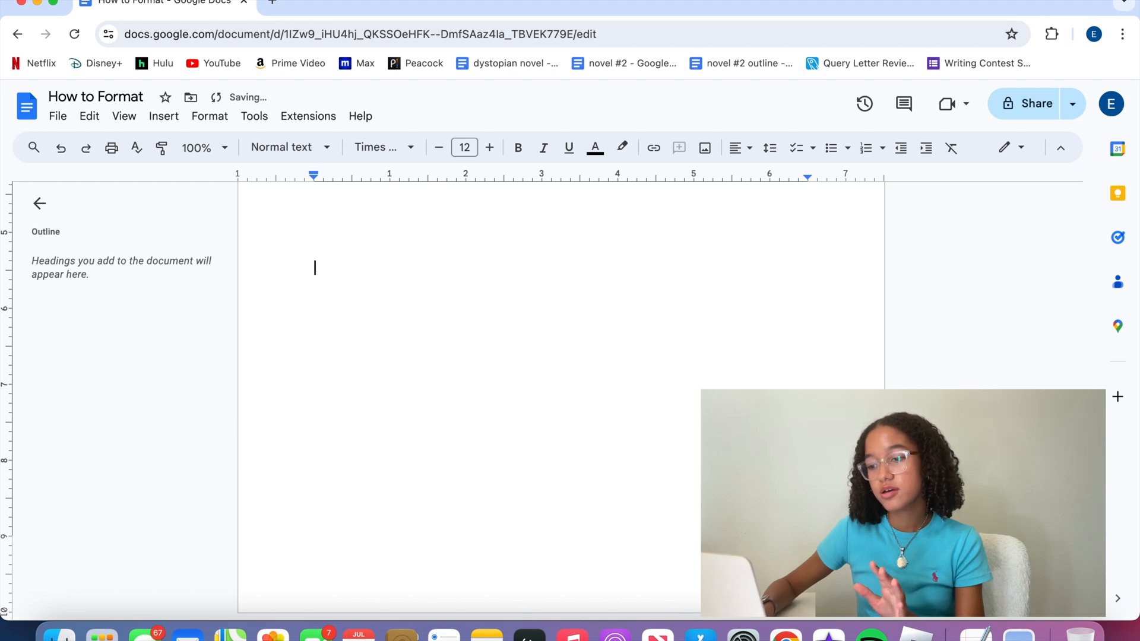
pyautogui.press('BackSpace')
pyautogui.press('BackSpace')
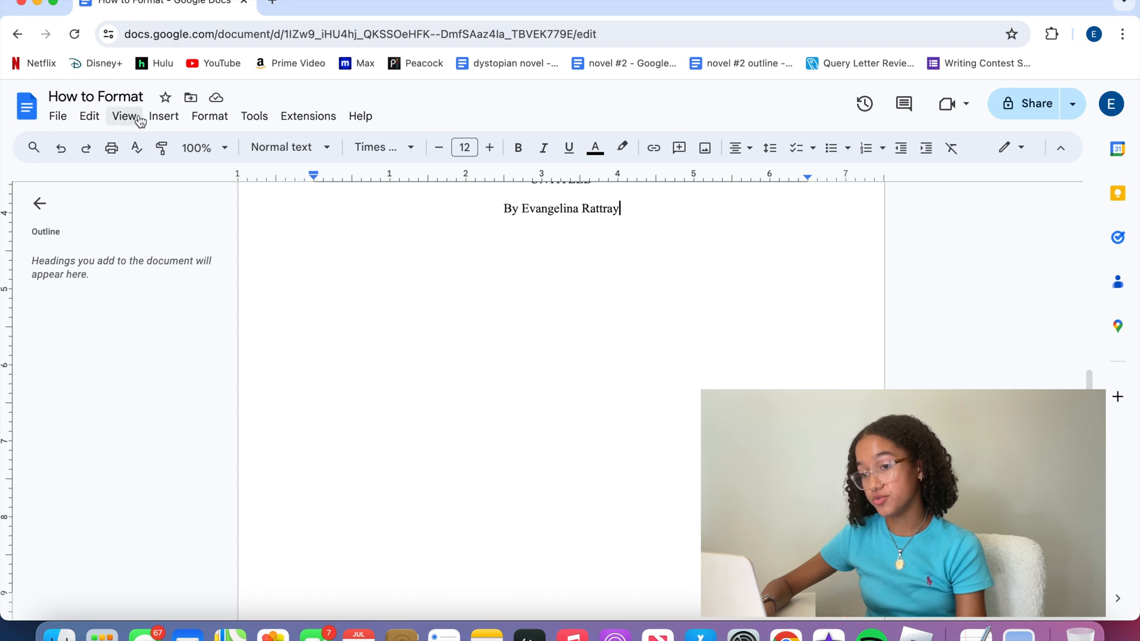
# Insert a page break after the byline to start a second page
pyautogui.click(163, 117)
pyautogui.moveTo(226, 563)
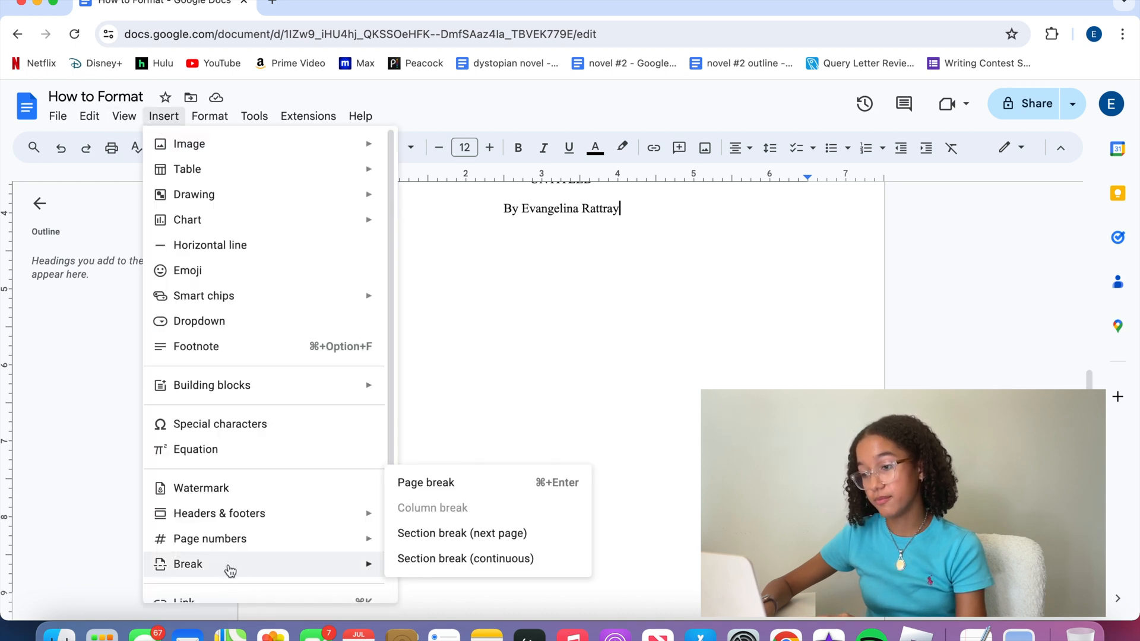
pyautogui.click(403, 482)
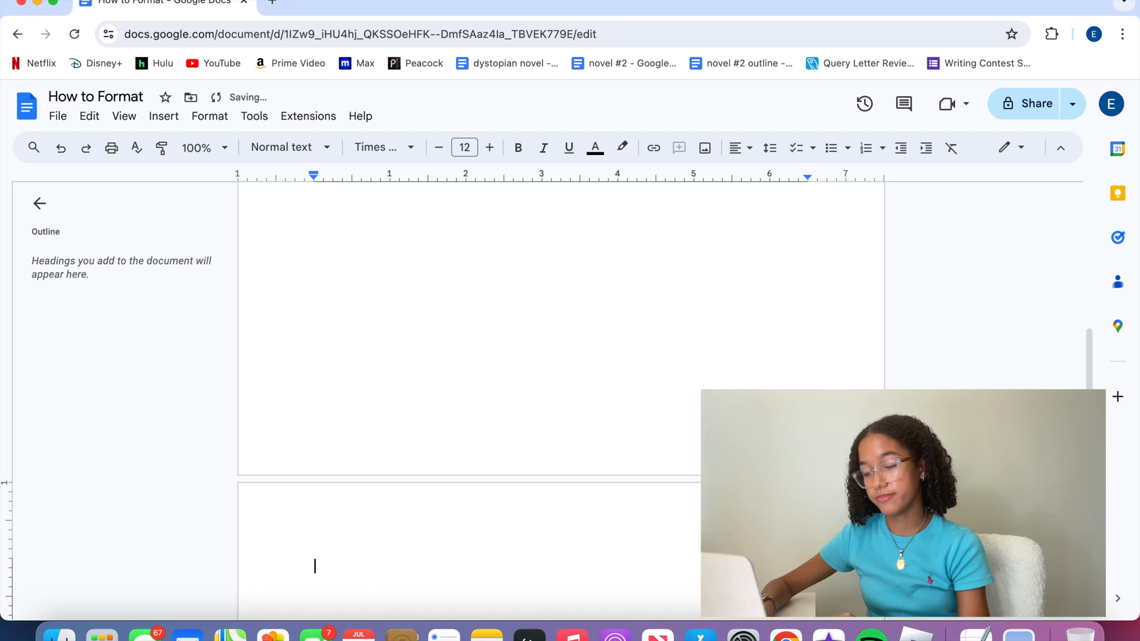
# Examine how the title page and the new second page are separated
pyautogui.scroll(-5, 742, 366)
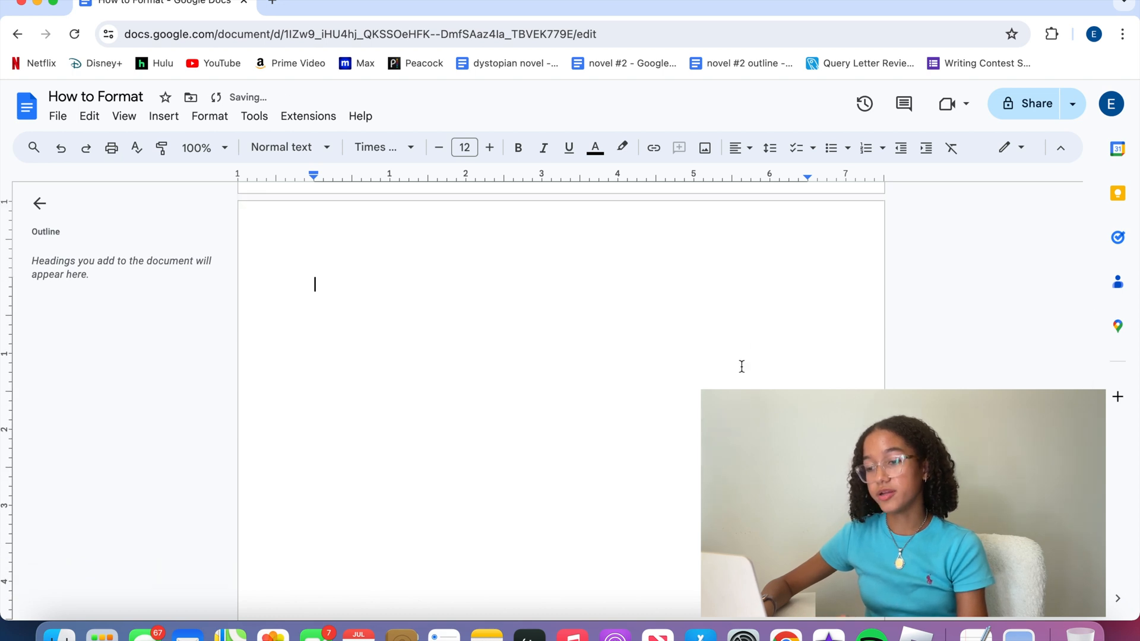
pyautogui.scroll(8, 742, 367)
pyautogui.scroll(-2, 742, 366)
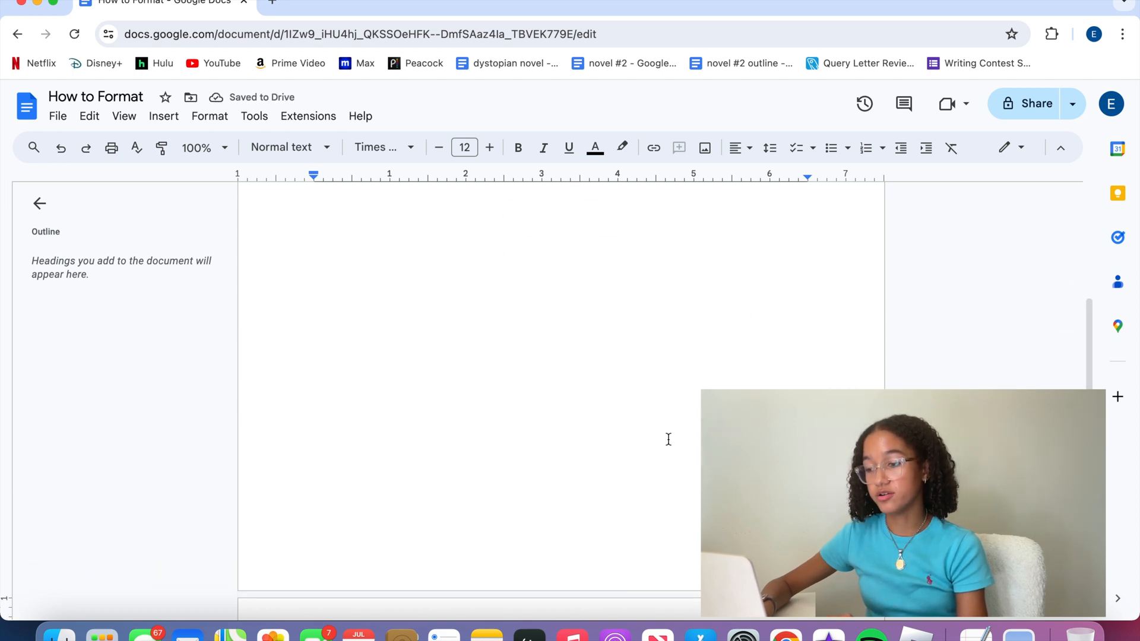
pyautogui.scroll(3, 623, 260)
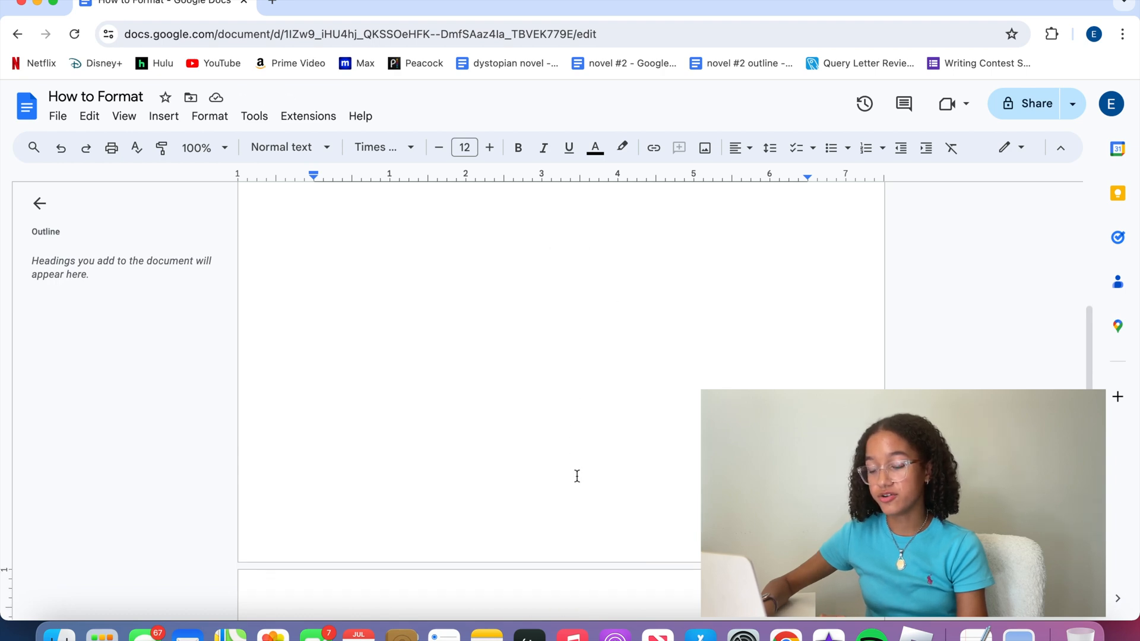
pyautogui.scroll(-1, 577, 476)
pyautogui.scroll(-1, 585, 514)
pyautogui.scroll(1, 585, 514)
pyautogui.scroll(-1, 586, 514)
pyautogui.scroll(-9, 587, 514)
# Add blank lines on the second page so that the text starts about a third of the way down
pyautogui.click(586, 514)
pyautogui.scroll(2, 587, 514)
pyautogui.scroll(-1, 586, 514)
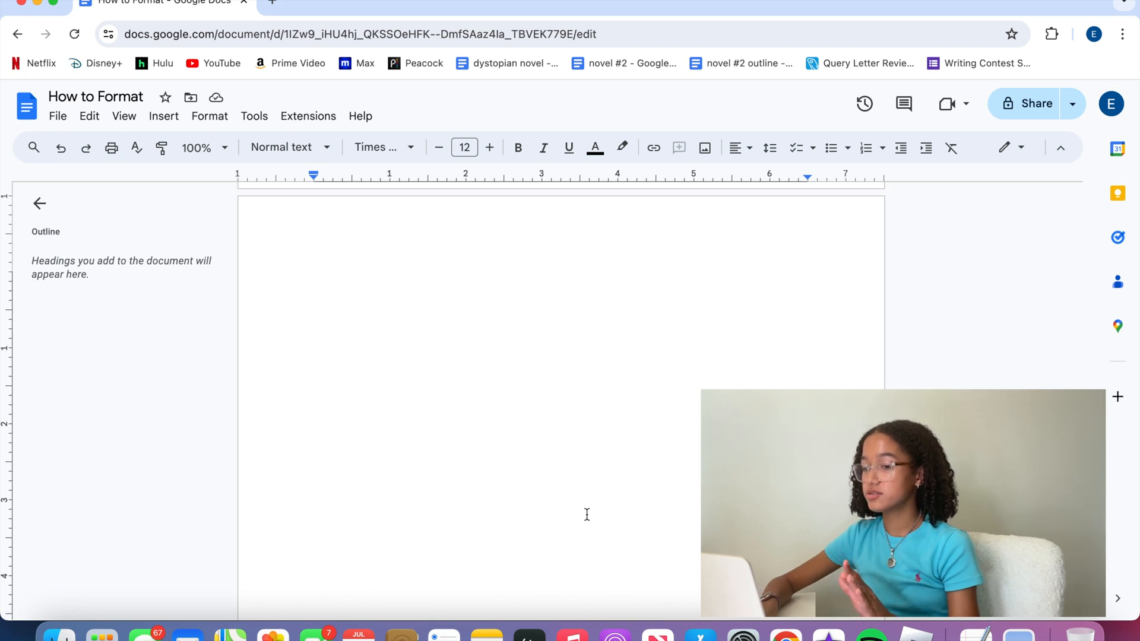
pyautogui.press('Return')
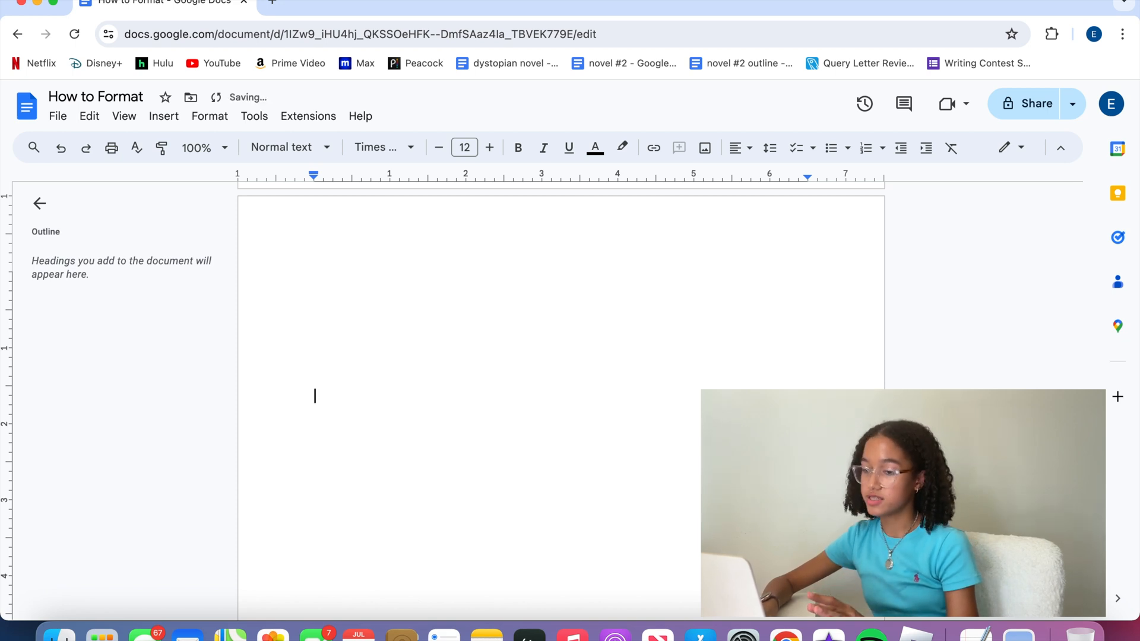
pyautogui.press('Return')
pyautogui.press('Return')
# Enter the centred chapter heading "CHAPTER ONE" on the second page
pyautogui.click(749, 148)
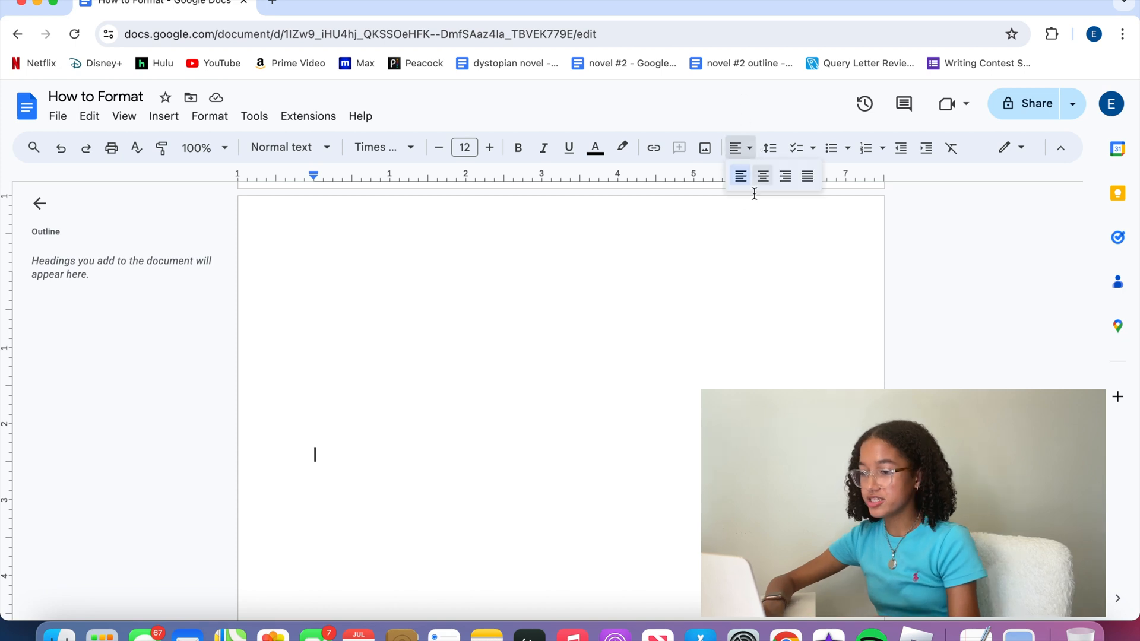
pyautogui.click(762, 176)
pyautogui.write('CHAPTE')
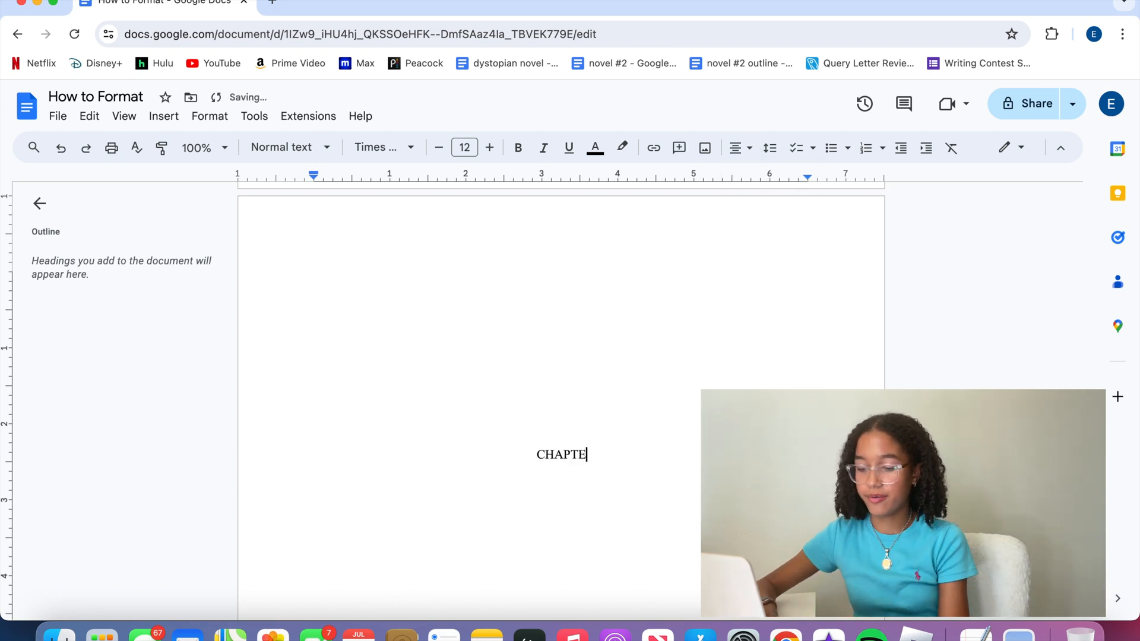
pyautogui.write('R ONE')
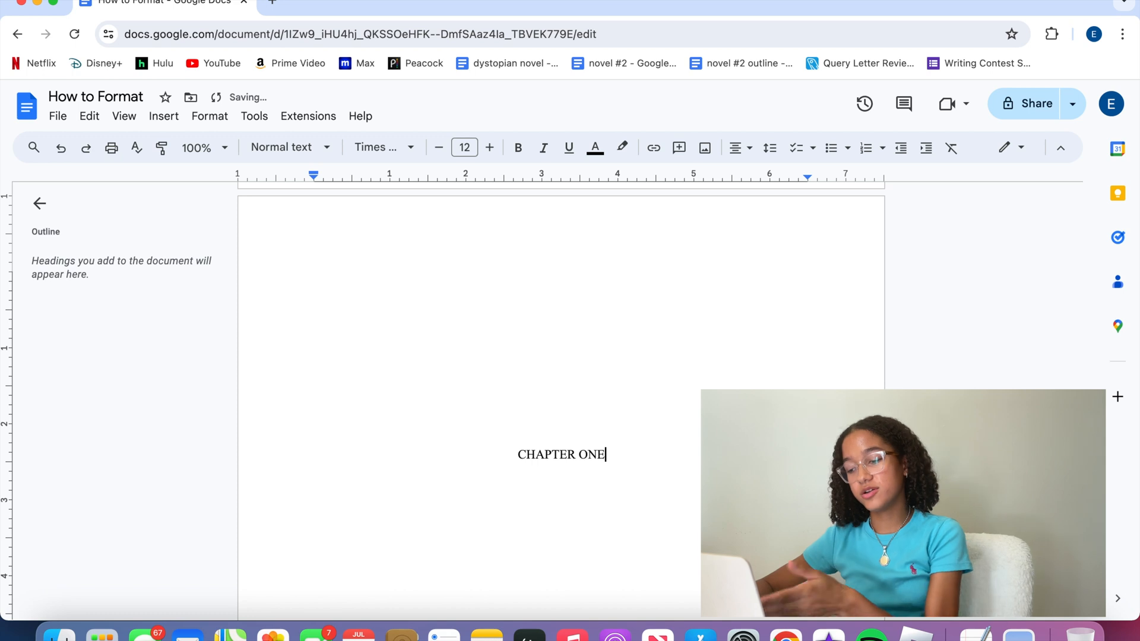
# Add a left-aligned line of placeholder text "mfkjo;dnjtieokl" below the chapter heading, followed by a new paragraph
pyautogui.press('Return')
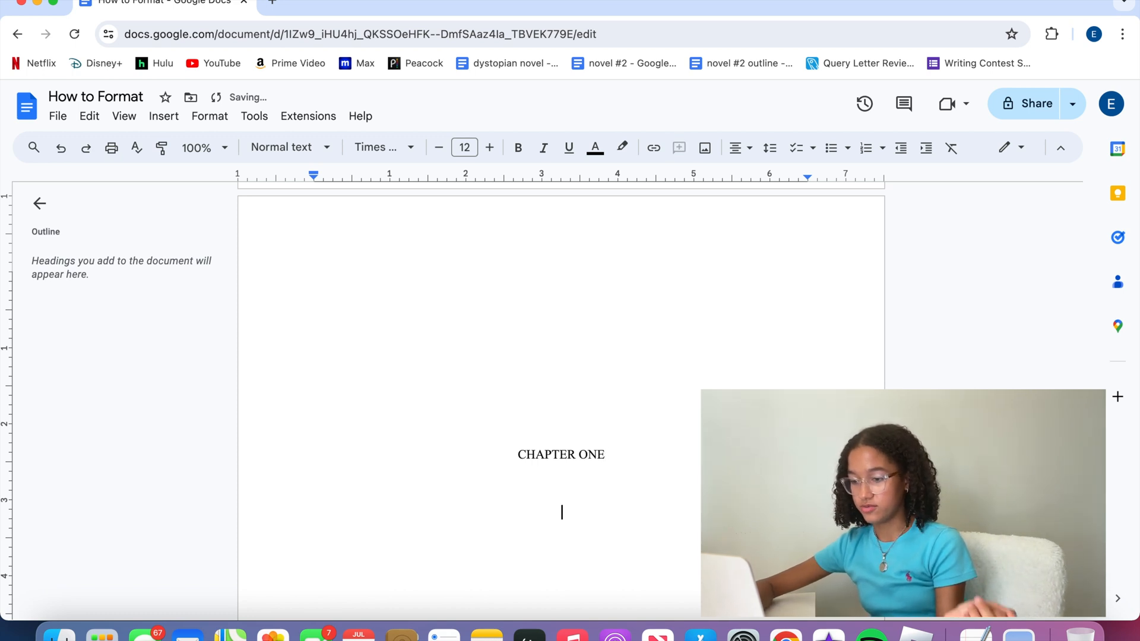
pyautogui.press('super+shift+l')
pyautogui.write('mfkjo;dnjtieokl')
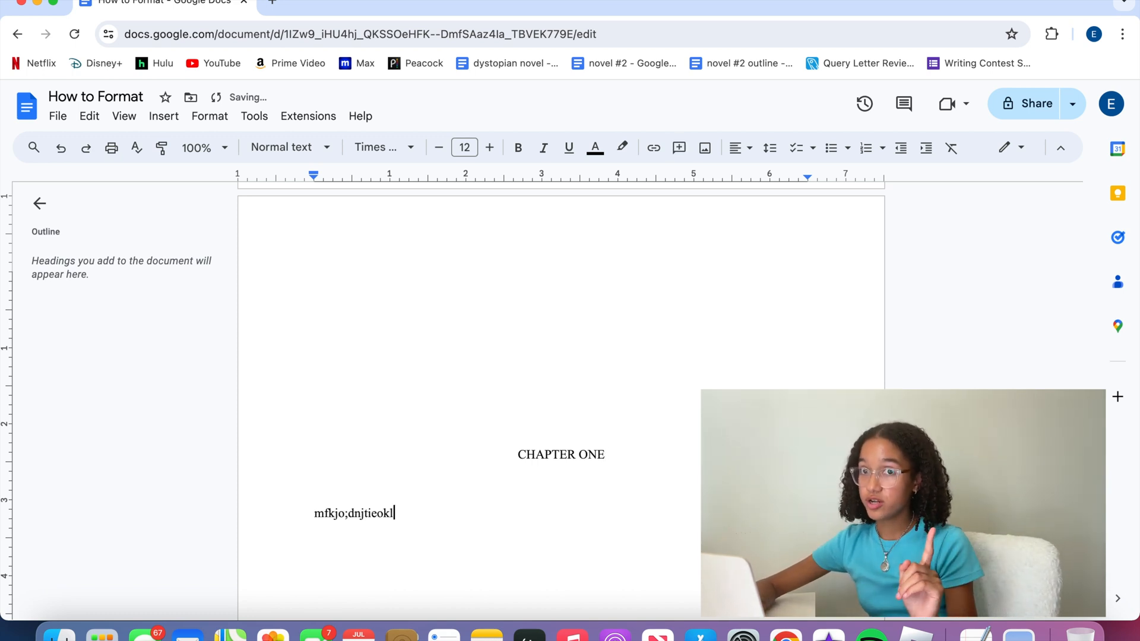
pyautogui.press('Return')
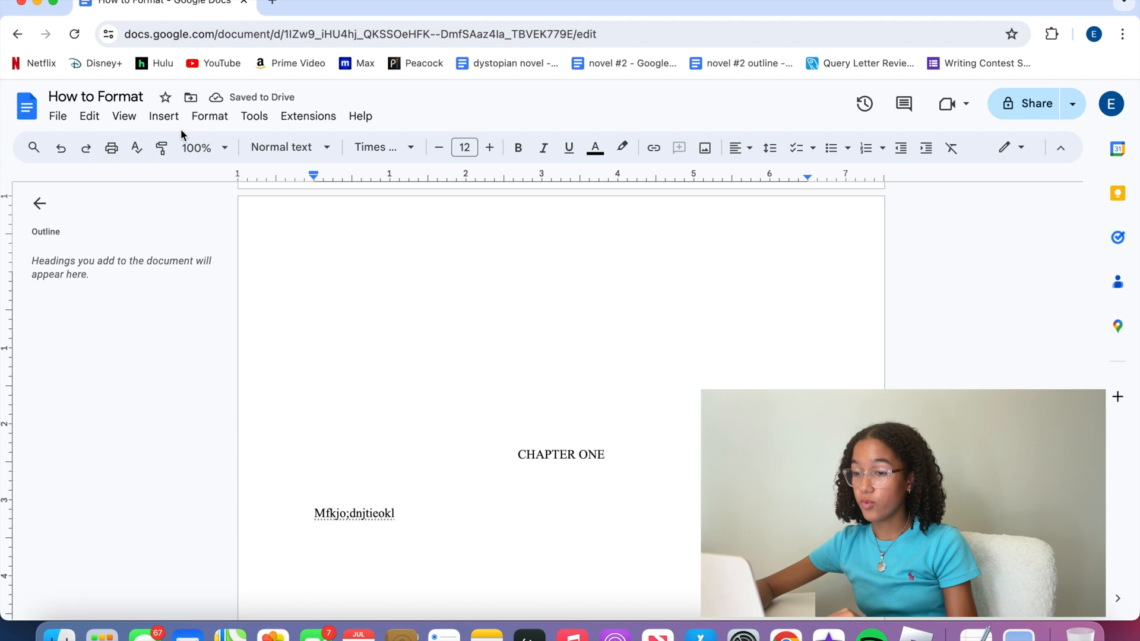
# Set a first-line special indent of 0.5 inches on the empty paragraph below the placeholder text
pyautogui.click(207, 116)
pyautogui.moveTo(292, 197)
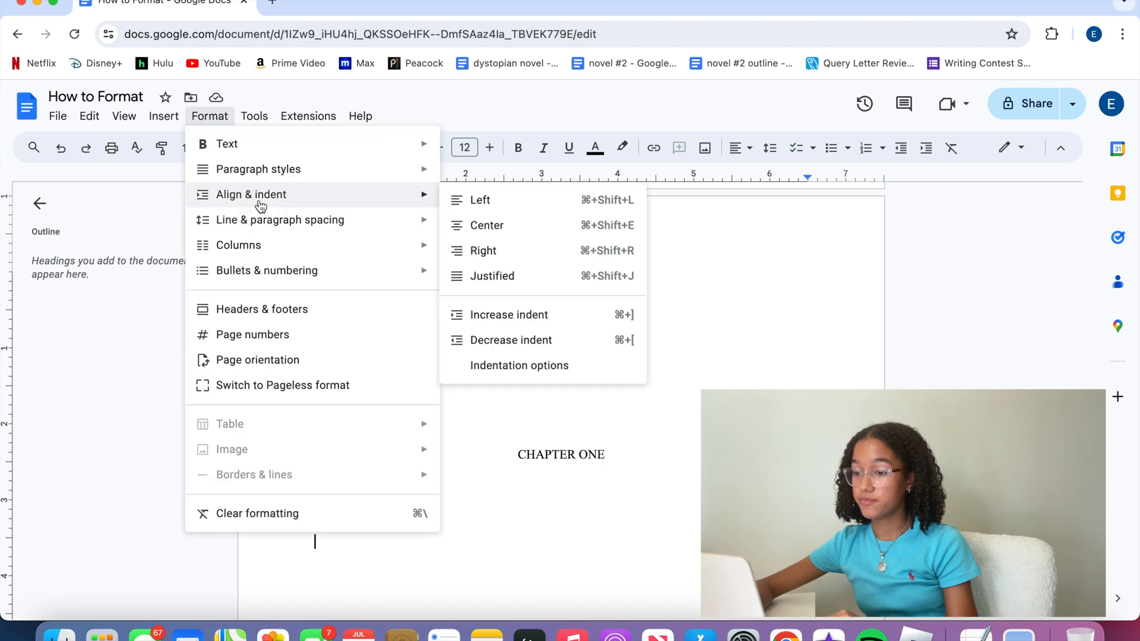
pyautogui.click(510, 363)
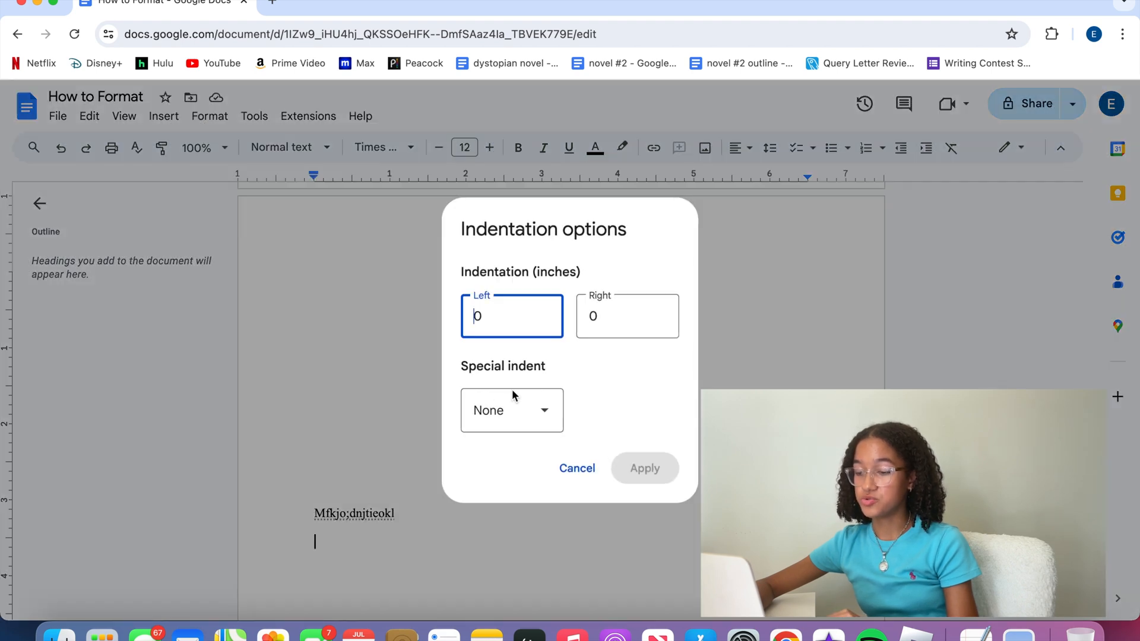
pyautogui.click(538, 423)
pyautogui.click(536, 496)
pyautogui.click(610, 415)
pyautogui.write('0.5')
pyautogui.press('Return')
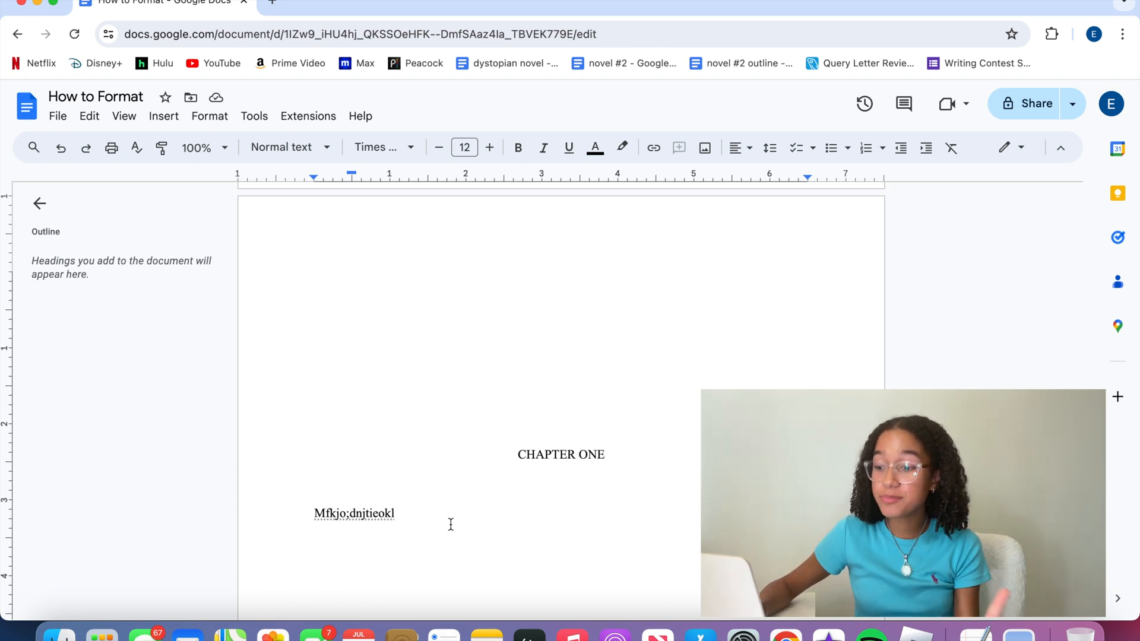
# Delete the placeholder text below the chapter heading, leaving an empty left-aligned line
pyautogui.press('BackSpace')
pyautogui.press('BackSpace')
pyautogui.press('BackSpace')
pyautogui.press('BackSpace')
pyautogui.press('BackSpace')
pyautogui.press('BackSpace')
pyautogui.press('BackSpace')
pyautogui.press('BackSpace')
pyautogui.press('BackSpace')
pyautogui.press('BackSpace')
pyautogui.press('BackSpace')
pyautogui.press('BackSpace')
pyautogui.press('BackSpace')
pyautogui.press('BackSpace')
pyautogui.press('BackSpace')
pyautogui.press('BackSpace')
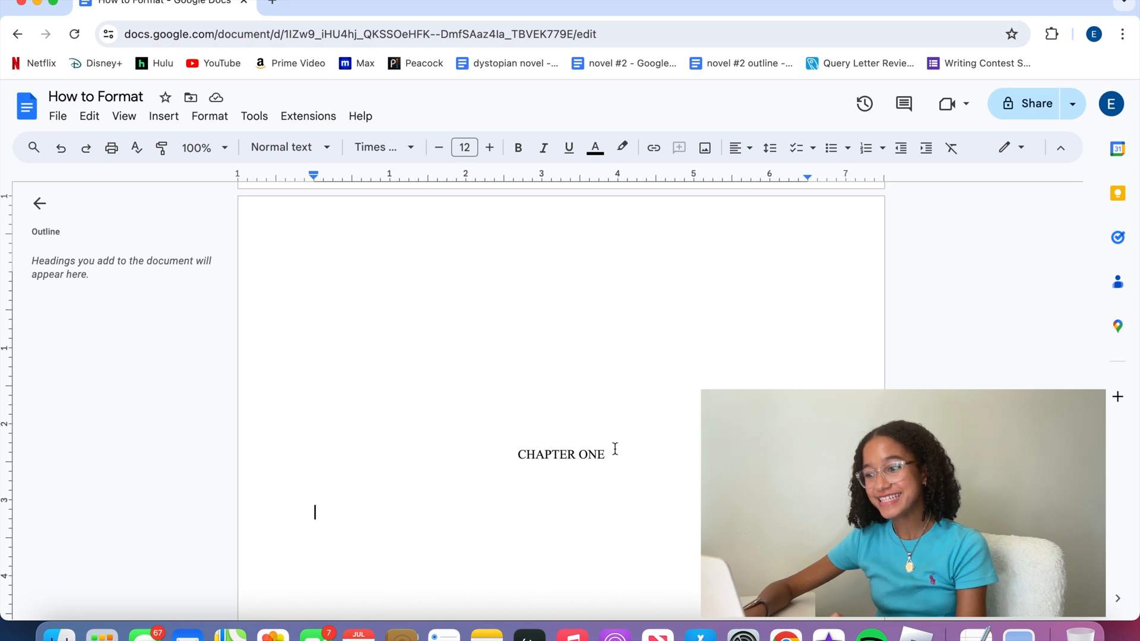
# Update the Heading 2 style to match the formatting of the "CHAPTER ONE" text
pyautogui.moveTo(614, 454); pyautogui.dragTo(519, 461)
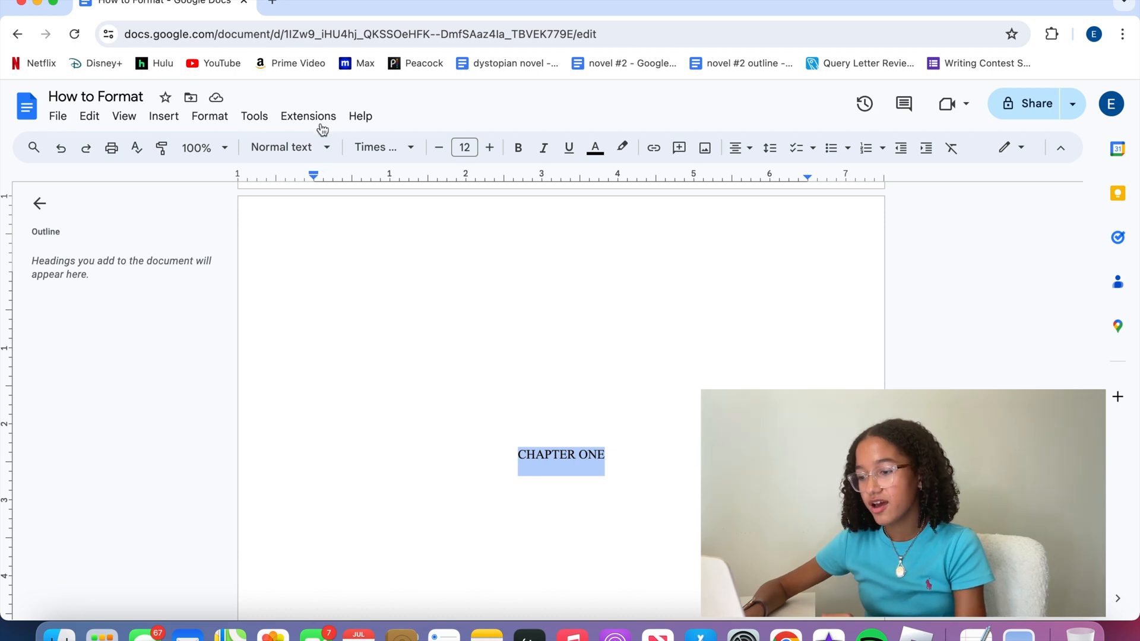
pyautogui.click(304, 162)
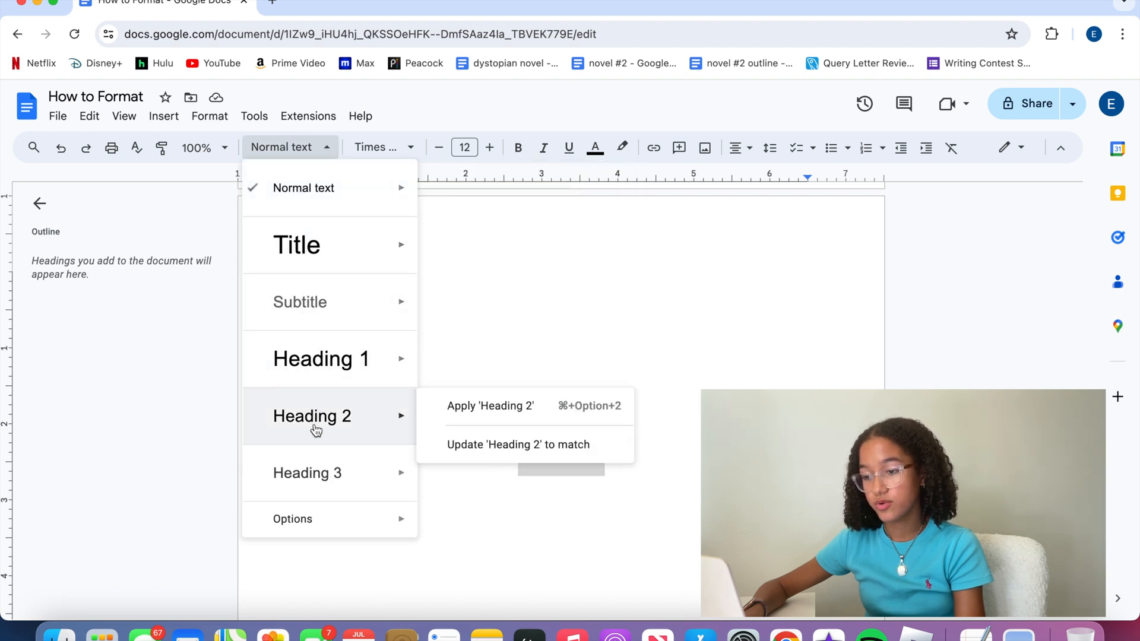
pyautogui.moveTo(285, 263)
pyautogui.moveTo(298, 461)
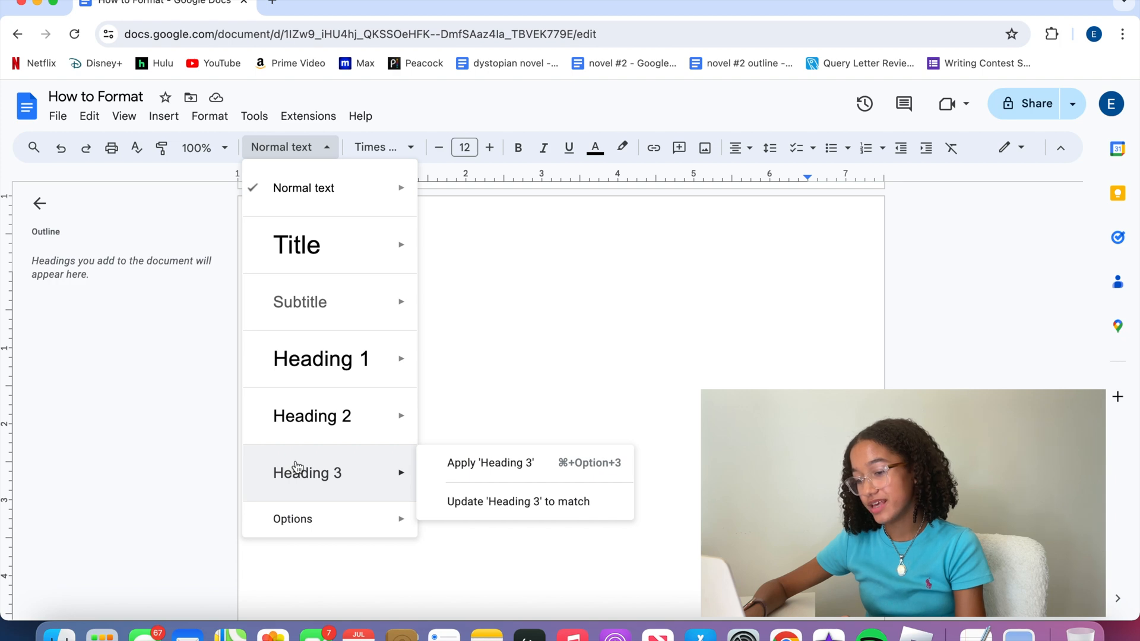
pyautogui.moveTo(330, 332)
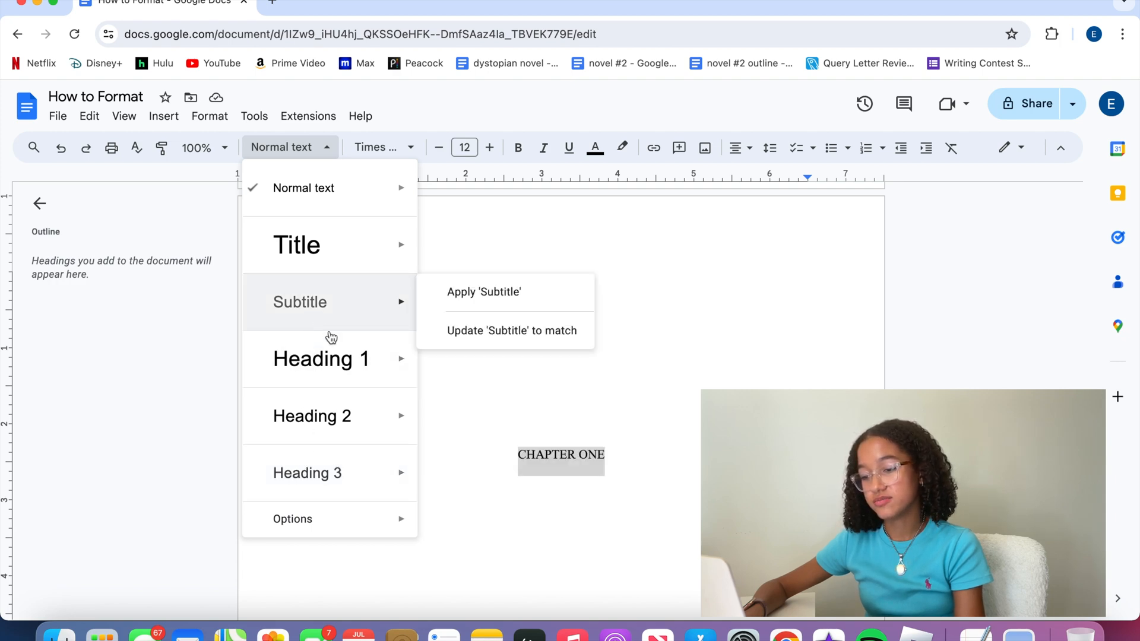
pyautogui.moveTo(366, 422)
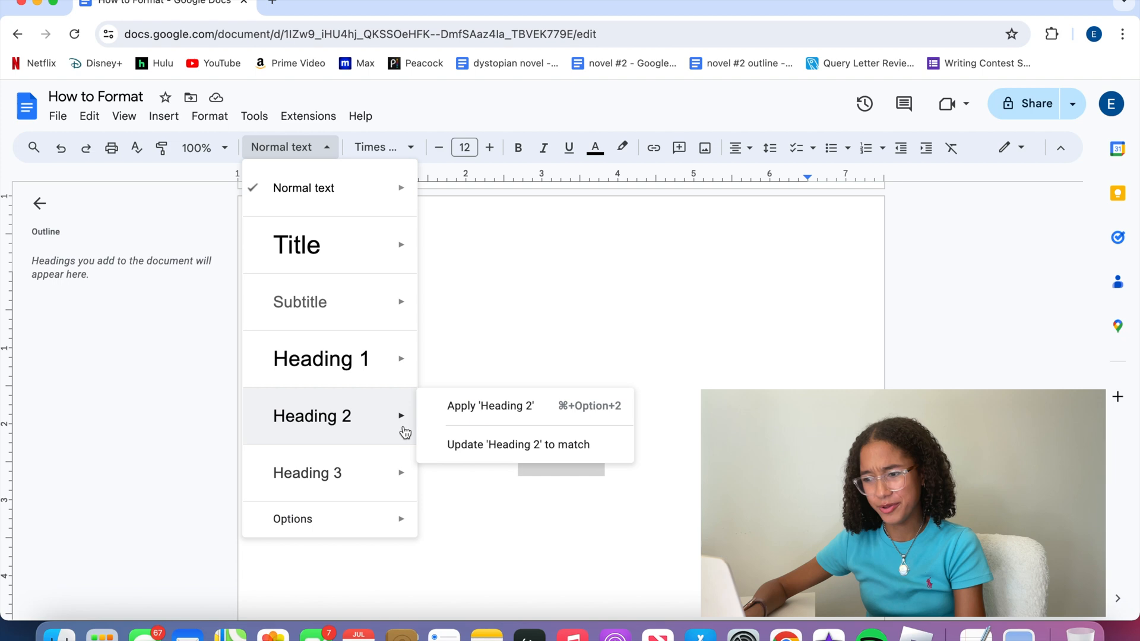
pyautogui.moveTo(376, 420)
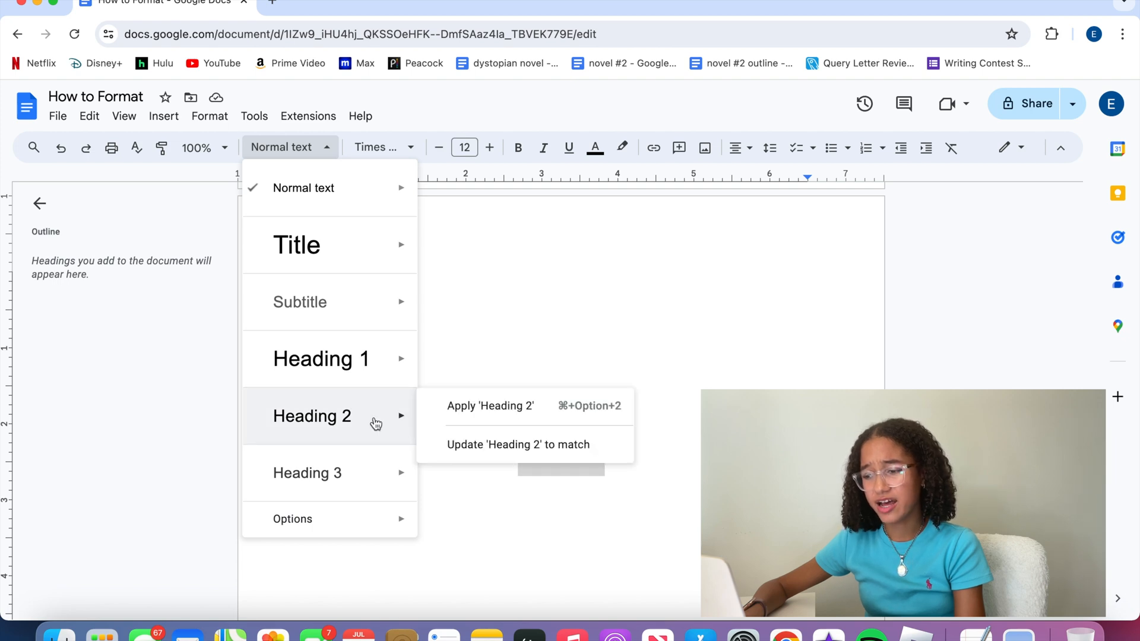
pyautogui.click(471, 445)
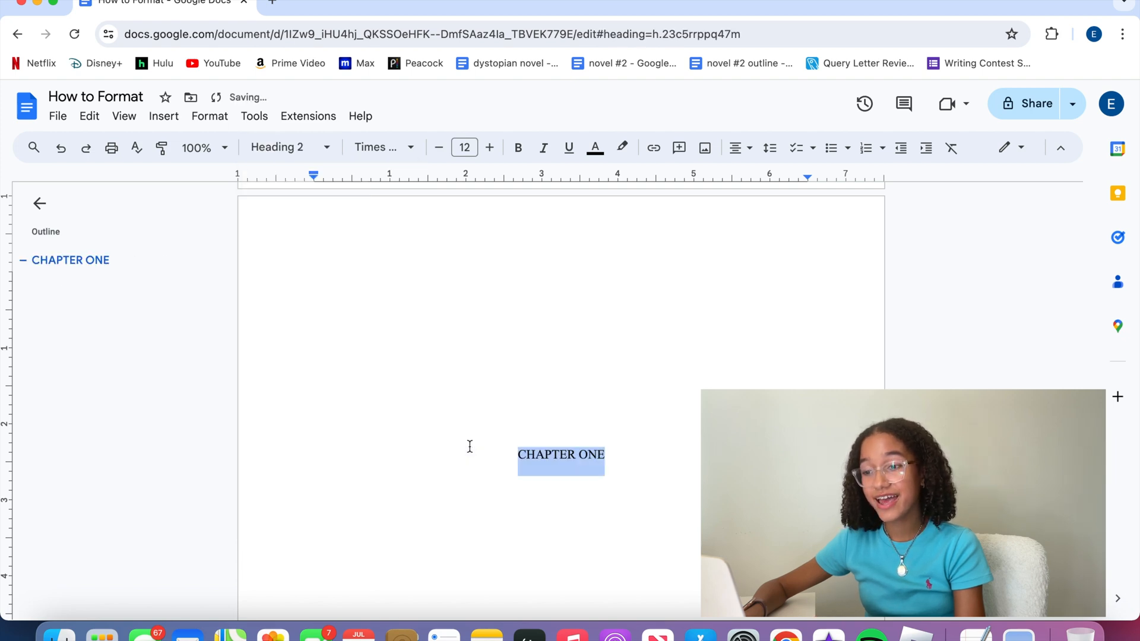
# Apply the Heading 2 style to "CHAPTER ONE" and jump to that heading from the document outline
pyautogui.click(259, 153)
pyautogui.moveTo(331, 427)
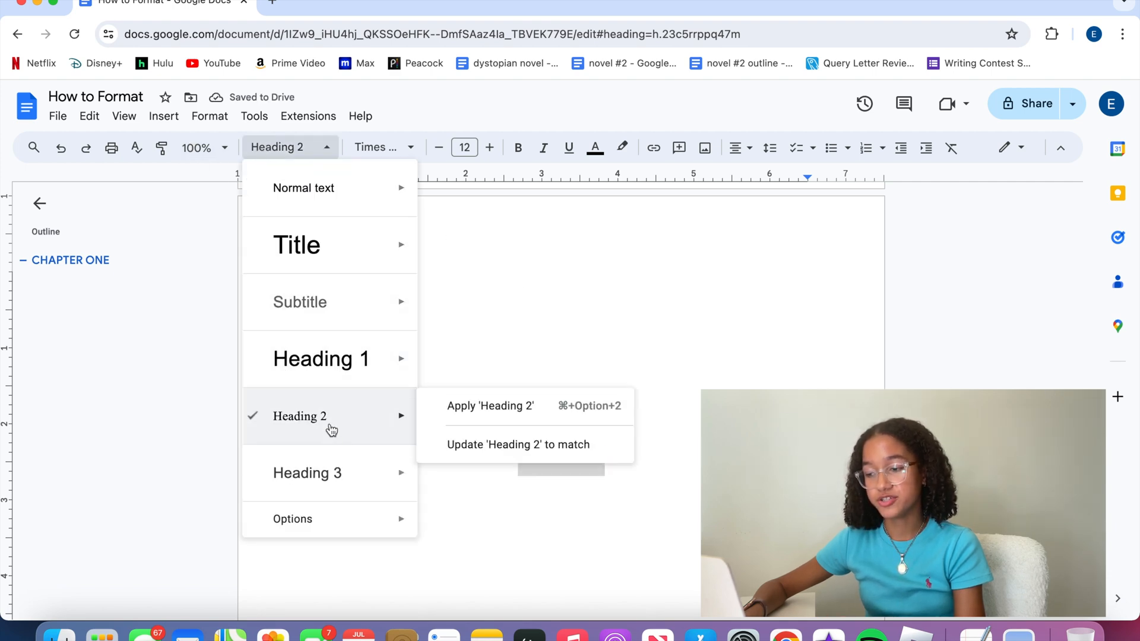
pyautogui.click(483, 408)
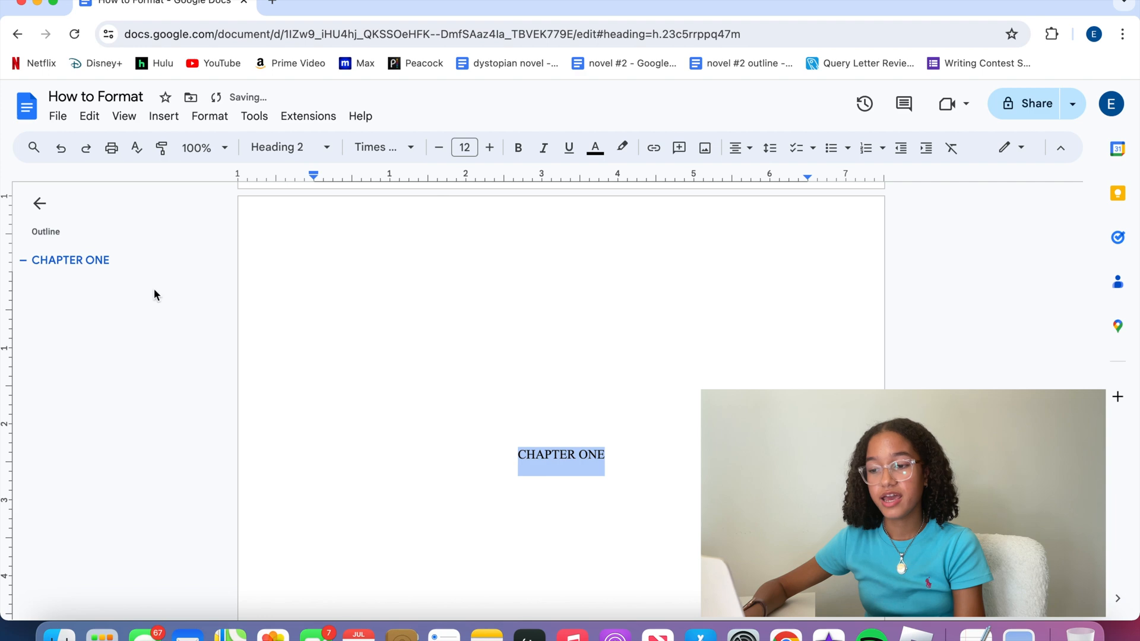
pyautogui.click(109, 263)
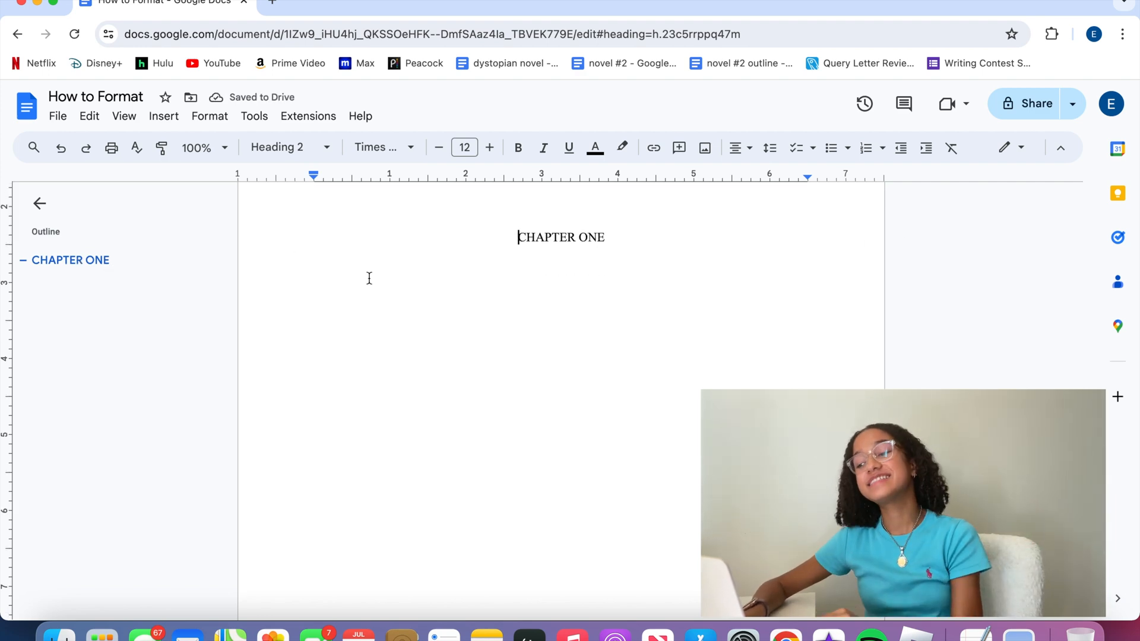
pyautogui.moveTo(623, 244); pyautogui.dragTo(487, 252)
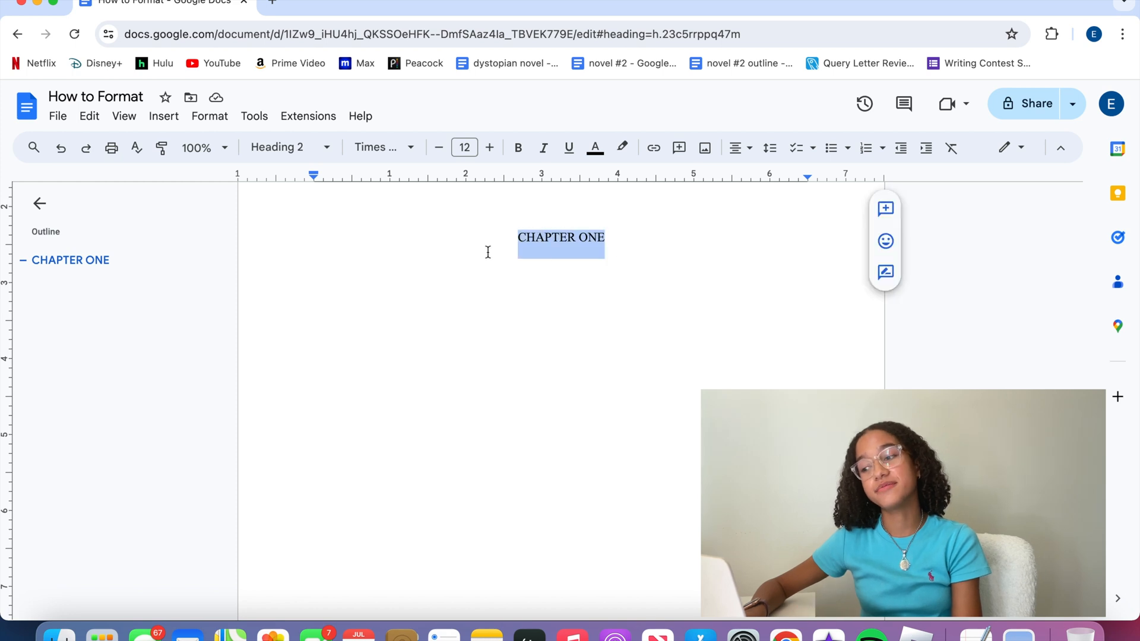
pyautogui.click(611, 261)
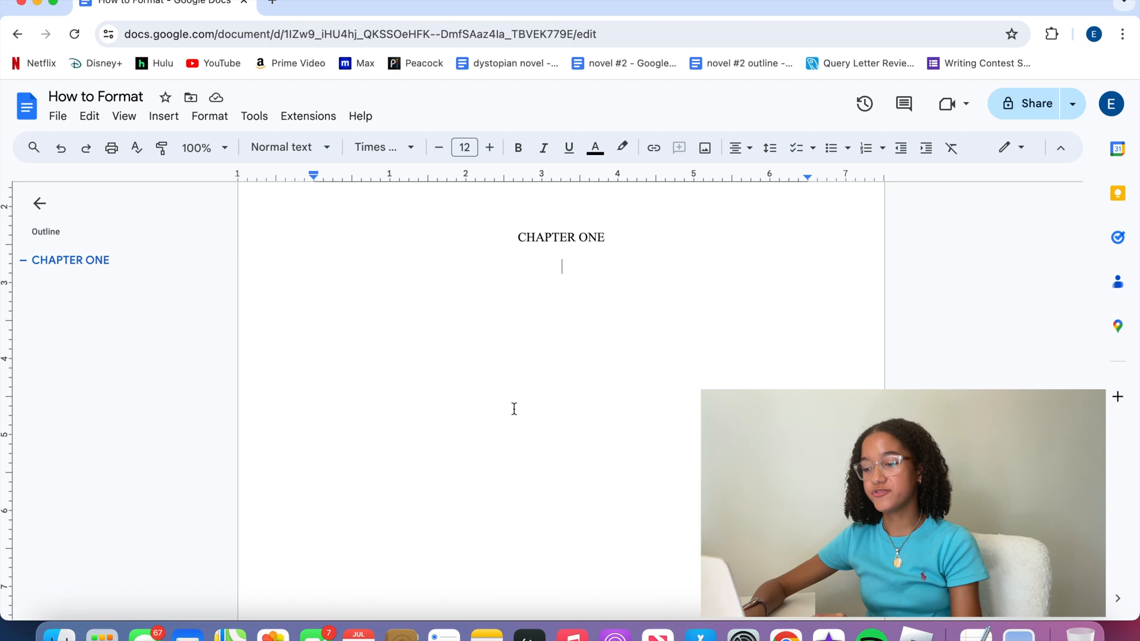
# Set the paper size of the whole document to A4 (8.27" x 11.69")
pyautogui.scroll(1, 514, 408)
pyautogui.scroll(5, 514, 409)
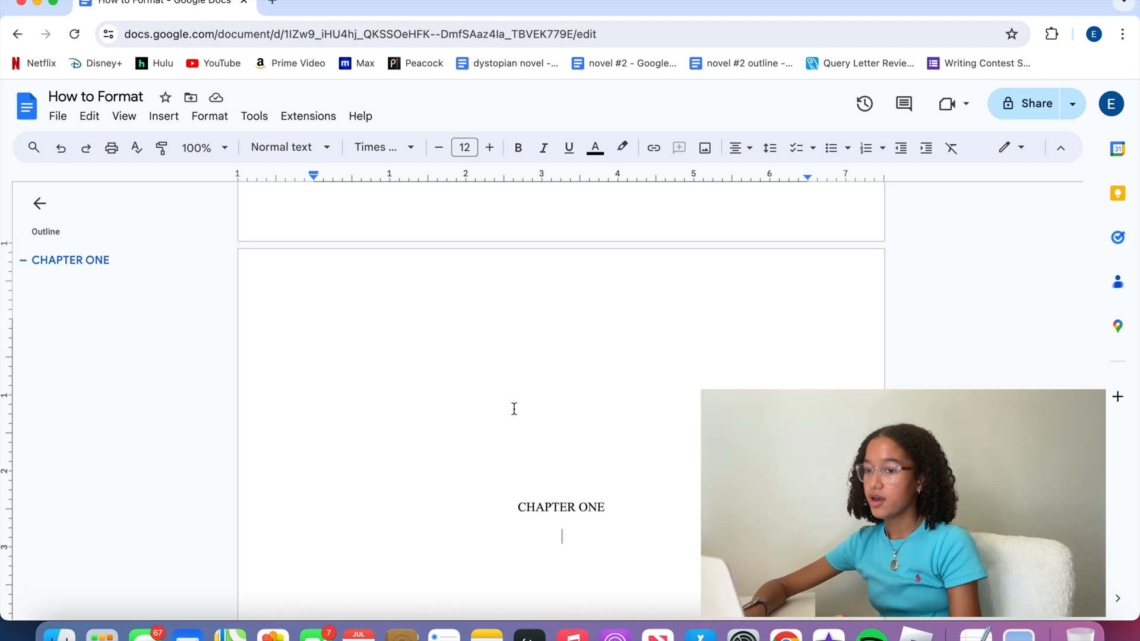
pyautogui.click(70, 120)
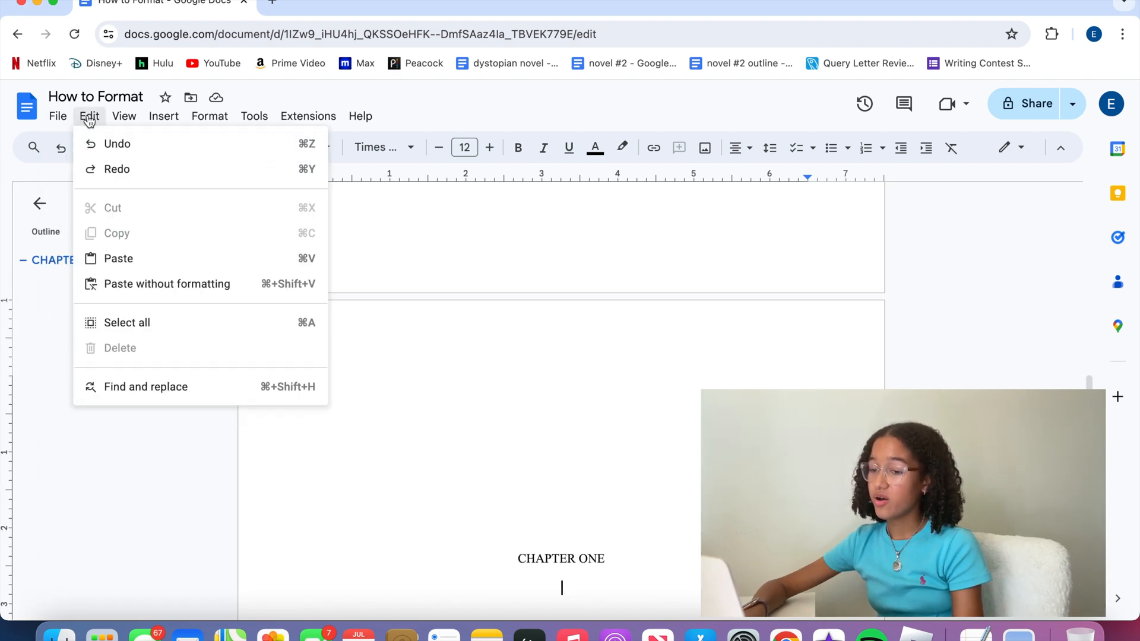
pyautogui.moveTo(121, 125)
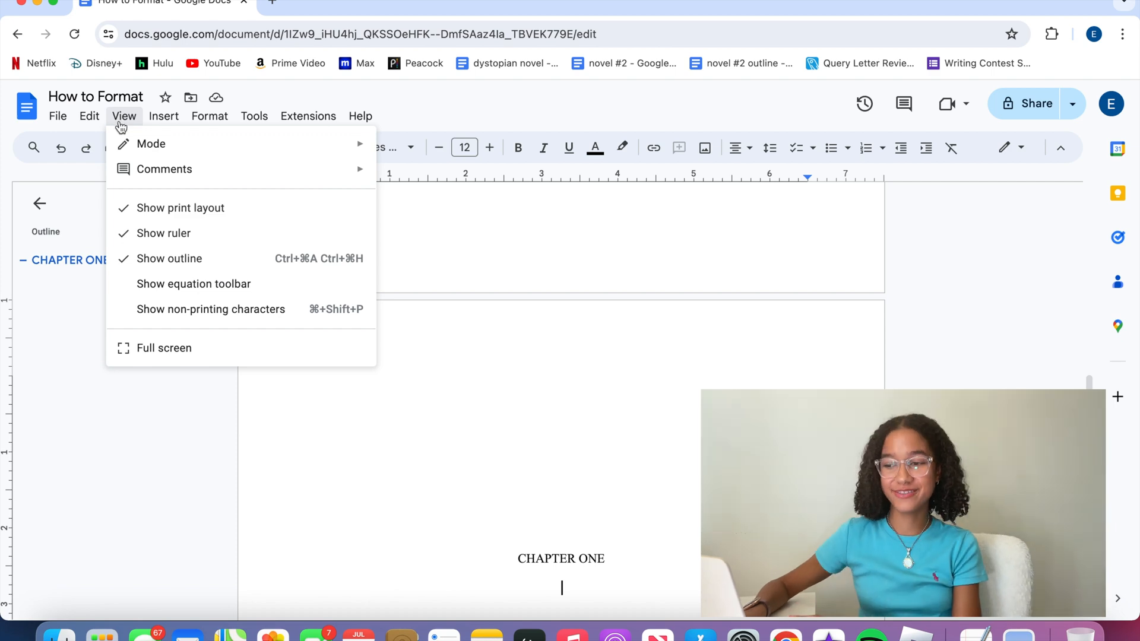
pyautogui.moveTo(212, 122)
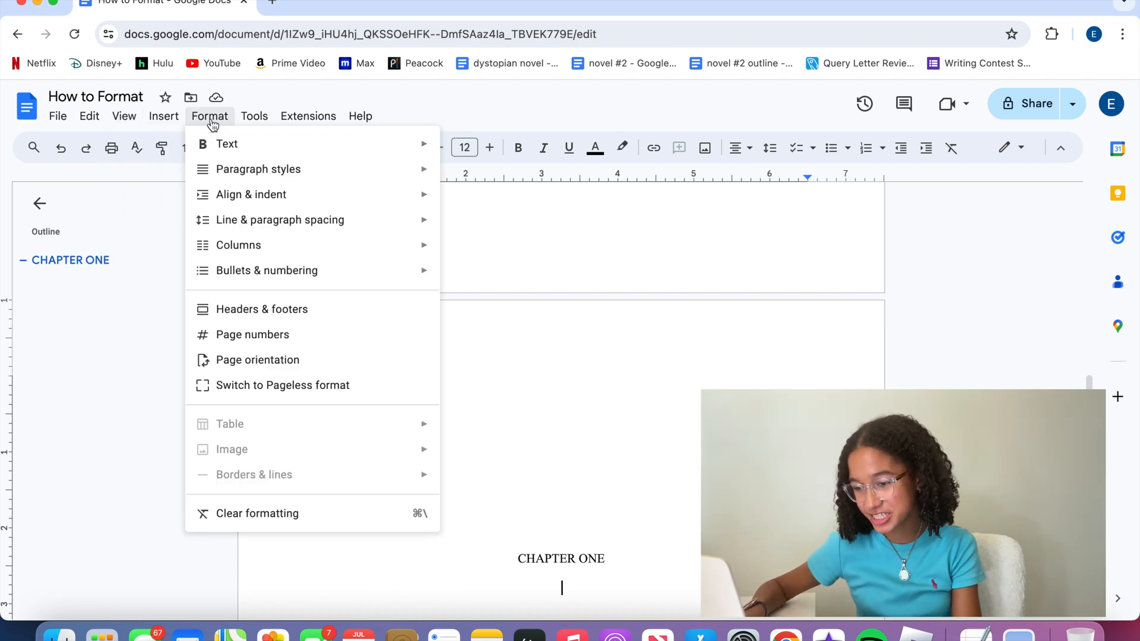
pyautogui.moveTo(232, 277)
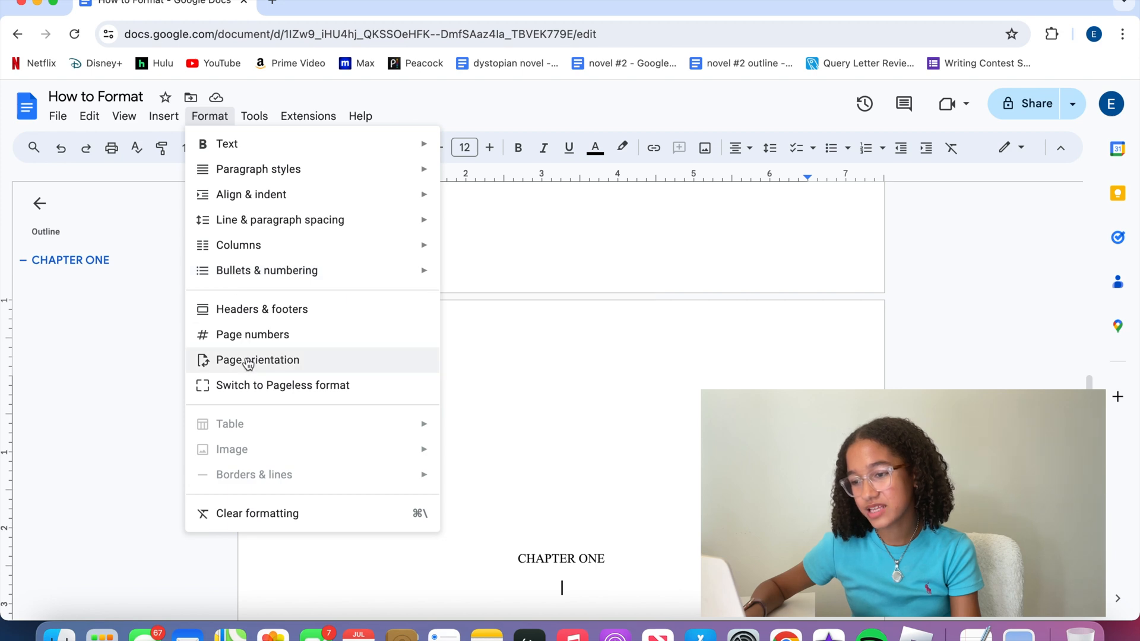
pyautogui.moveTo(57, 116)
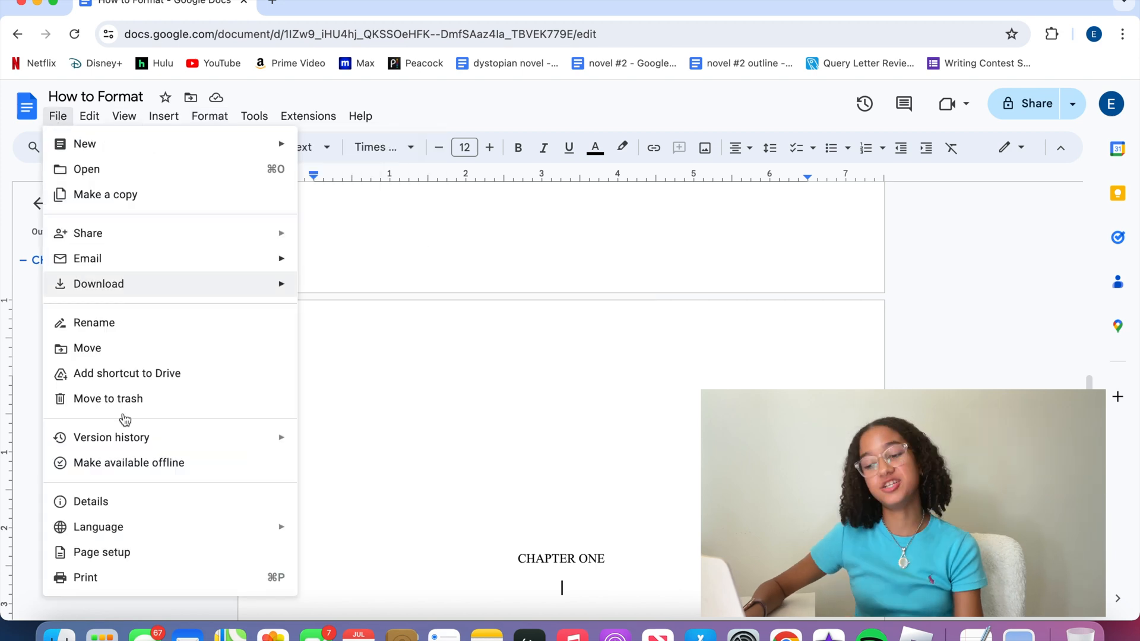
pyautogui.click(121, 553)
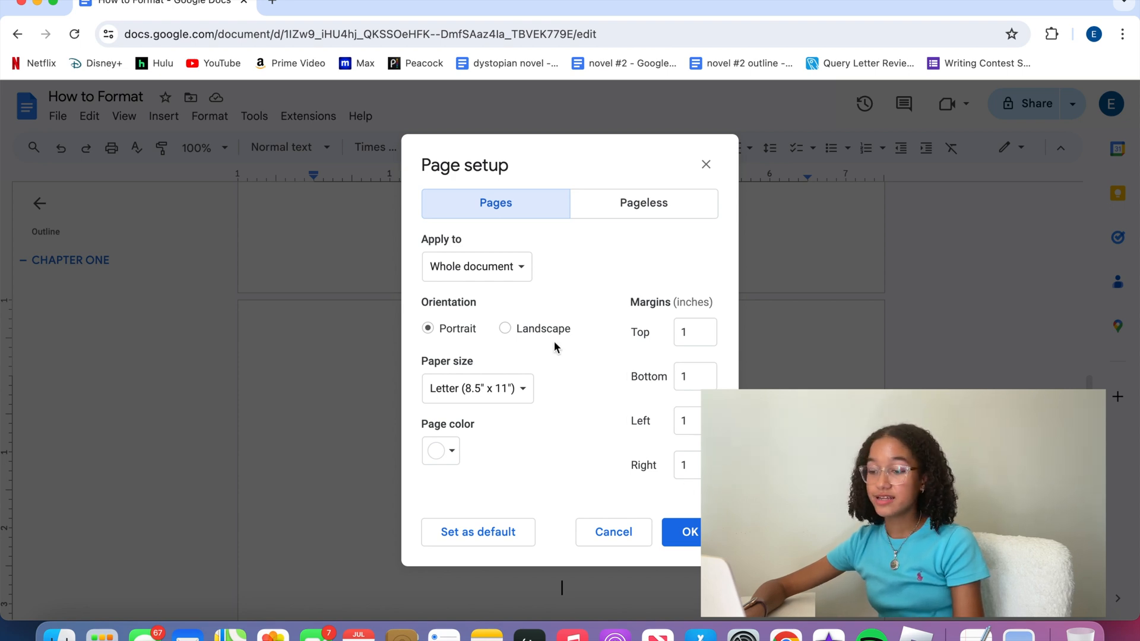
pyautogui.click(523, 387)
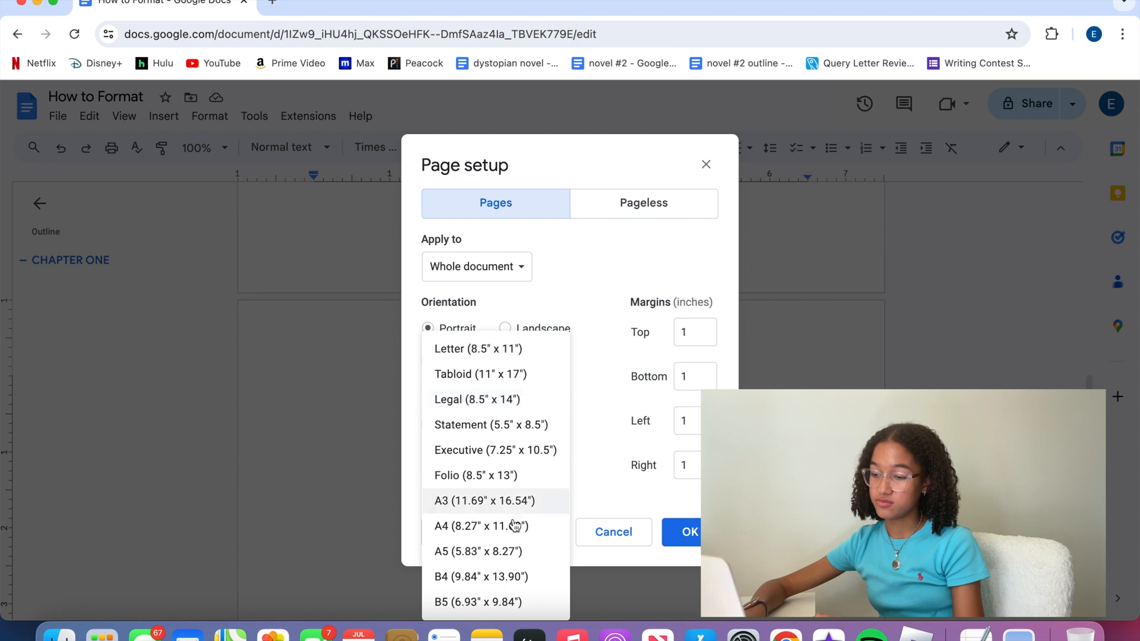
pyautogui.click(516, 540)
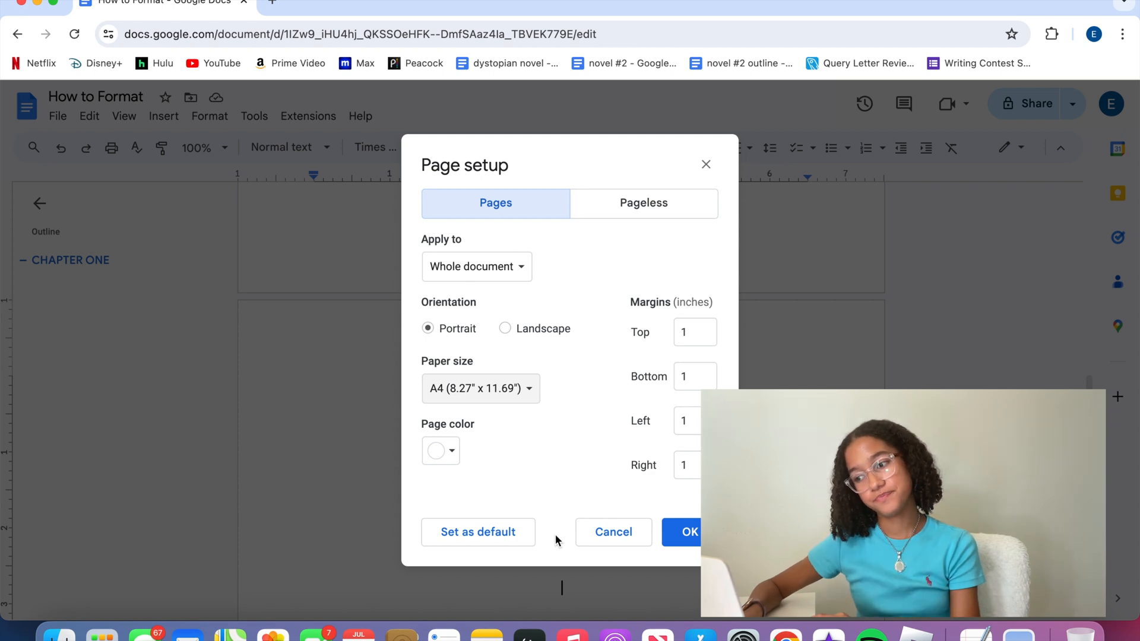
pyautogui.click(688, 532)
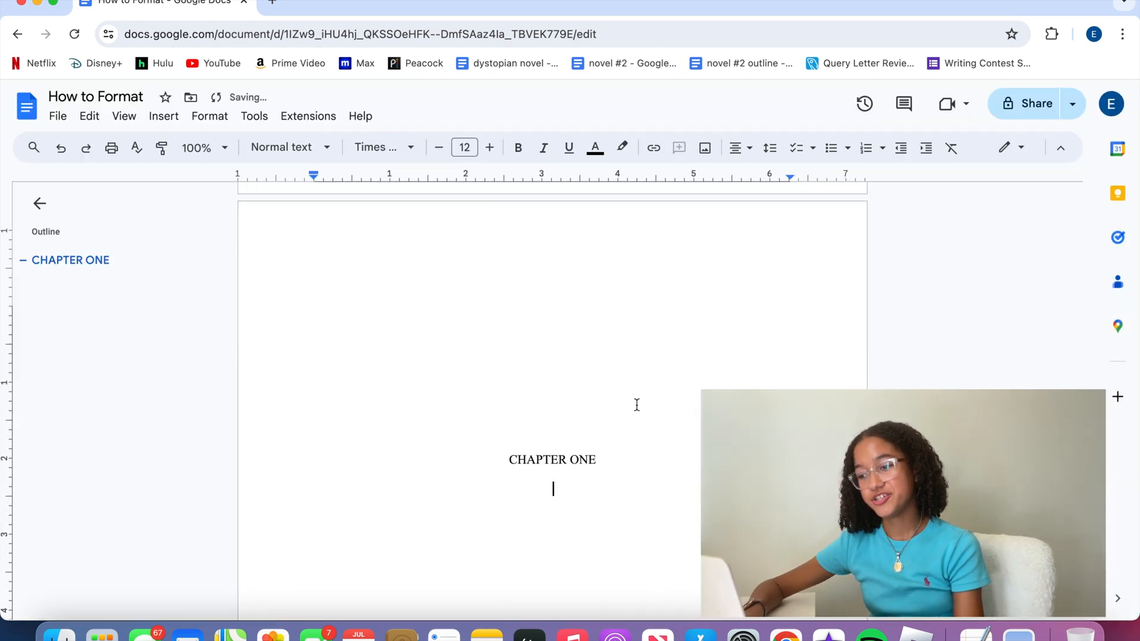
# Add page numbers in the header, not shown on the first page, with numbering starting at 0, and check both pages
pyautogui.scroll(1, 579, 310)
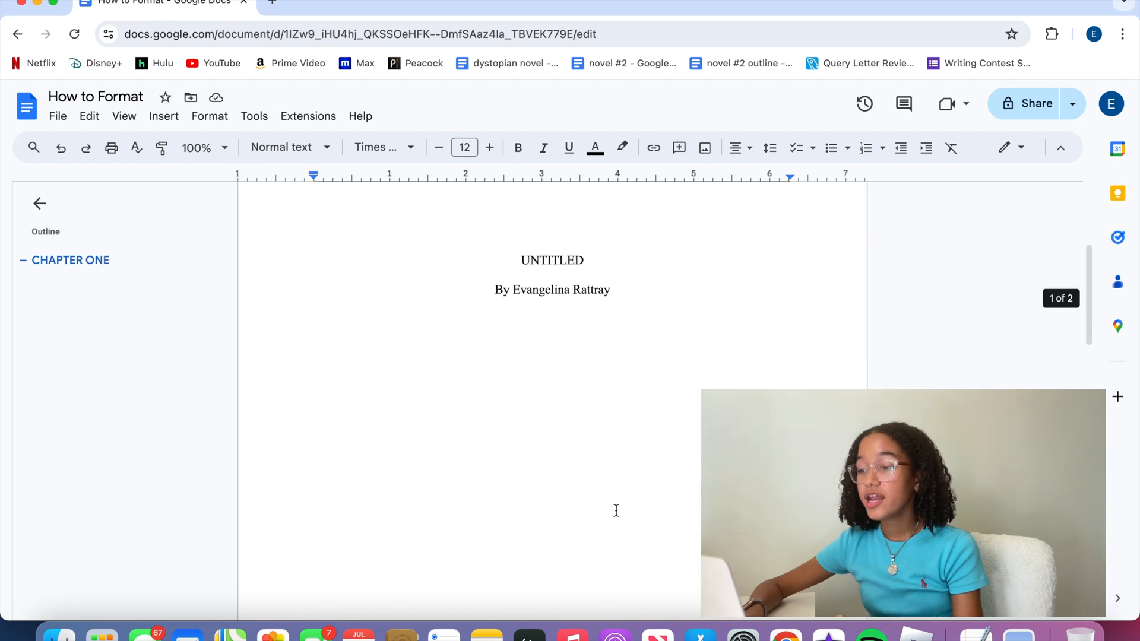
pyautogui.scroll(-10, 616, 511)
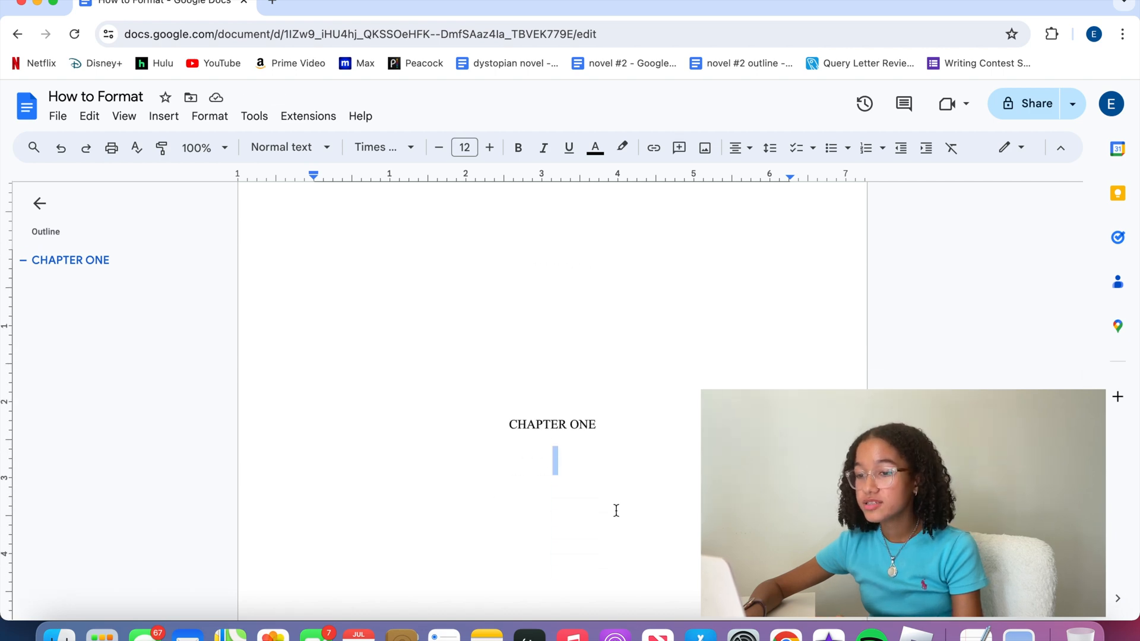
pyautogui.click(164, 118)
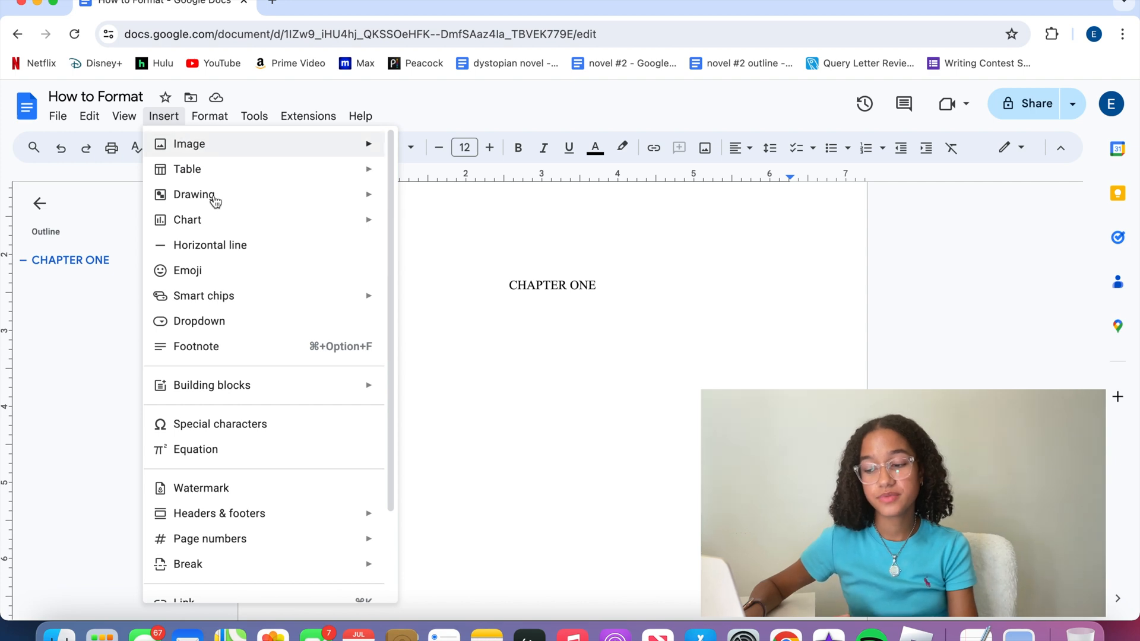
pyautogui.moveTo(328, 545)
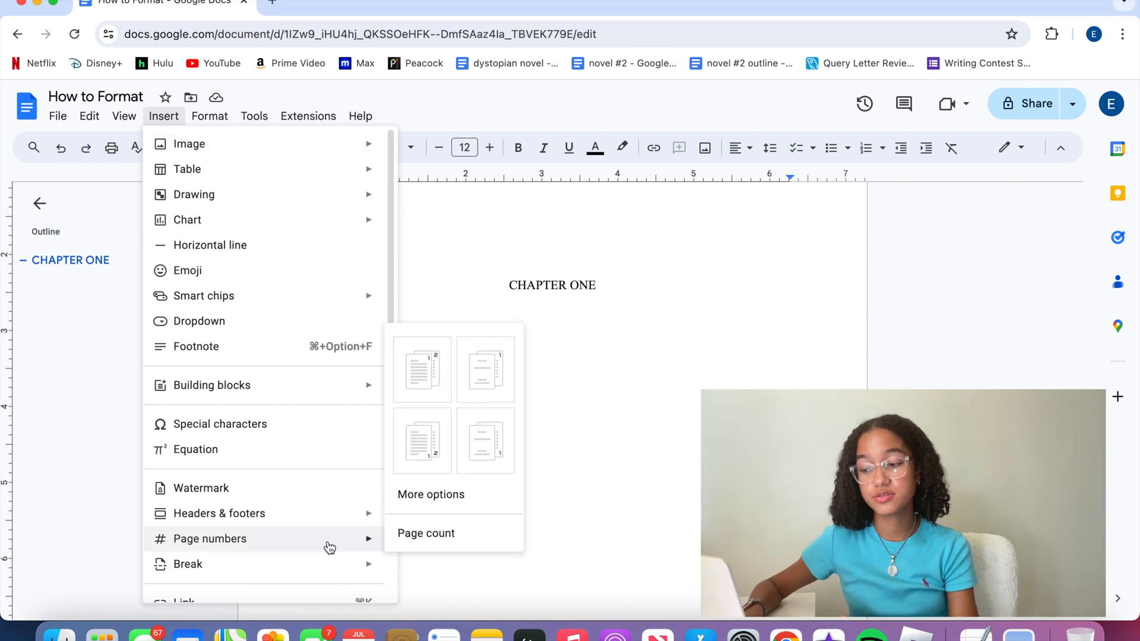
pyautogui.click(436, 502)
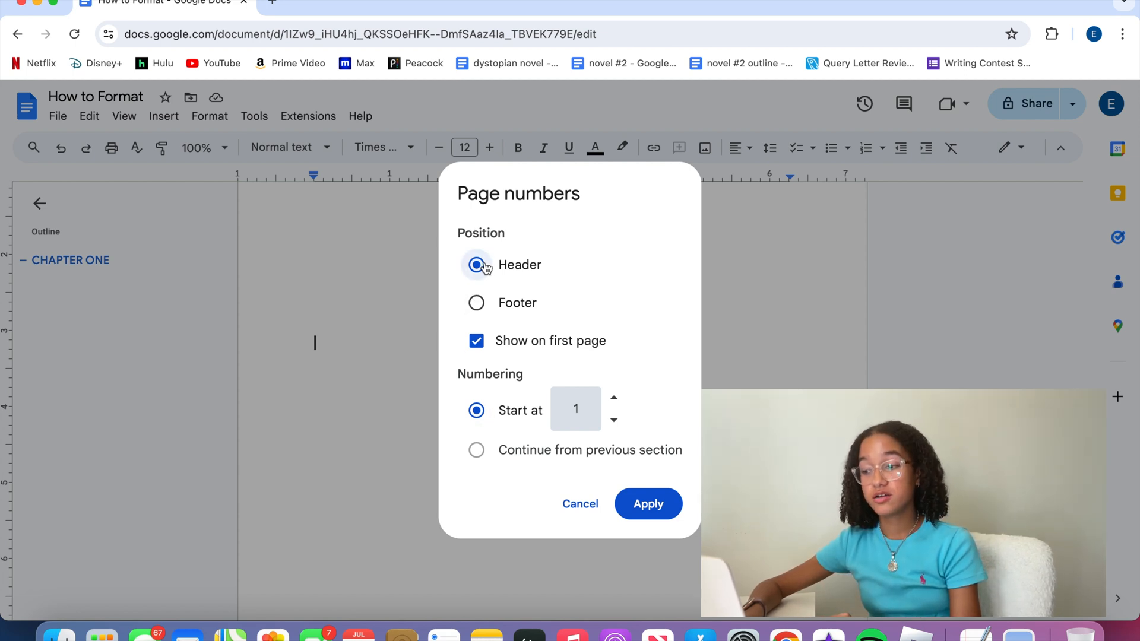
pyautogui.click(477, 341)
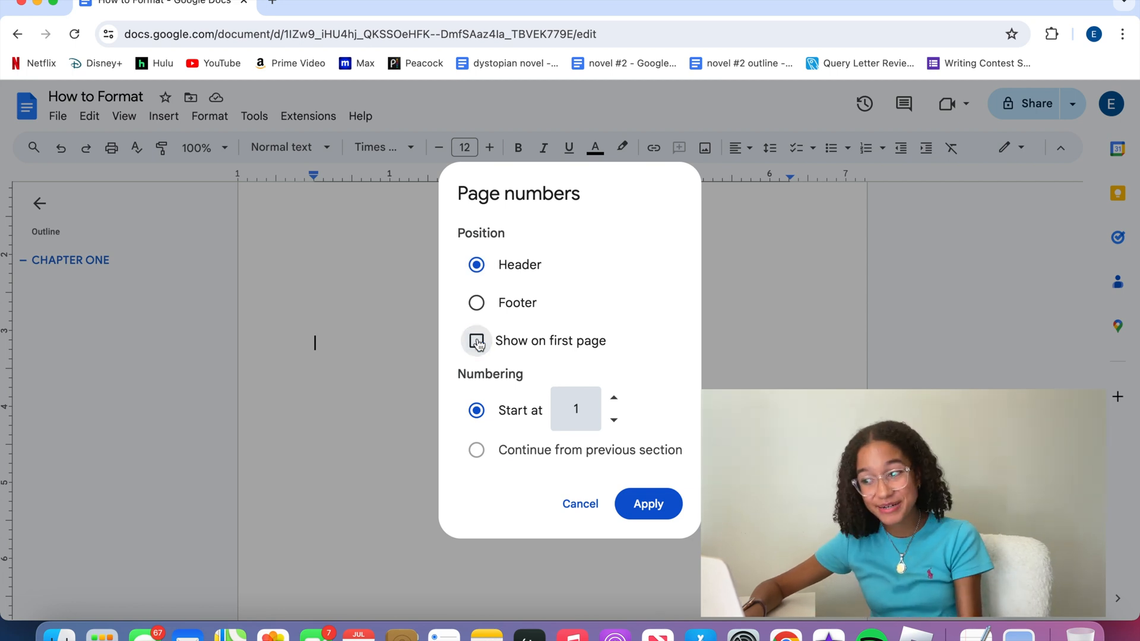
pyautogui.click(477, 341)
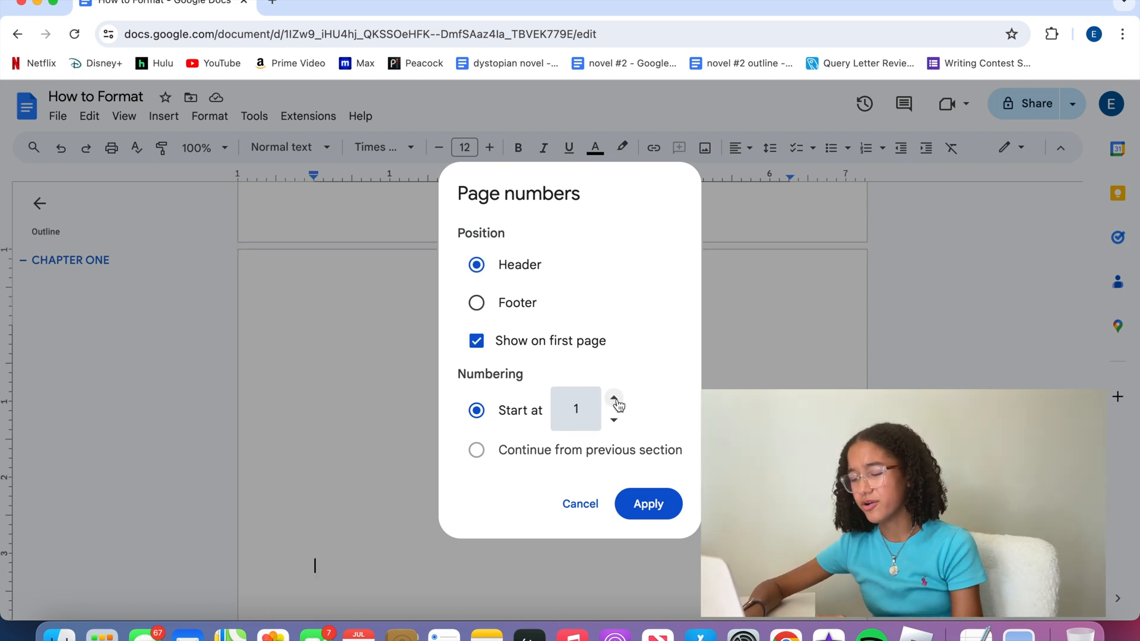
pyautogui.click(614, 420)
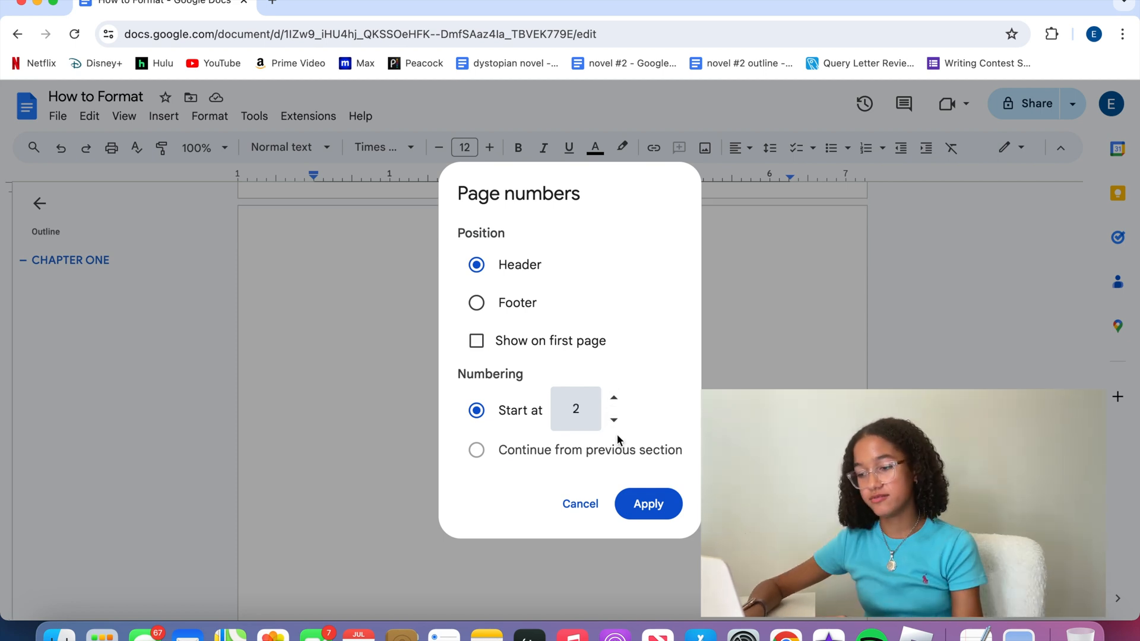
pyautogui.click(615, 421)
pyautogui.click(614, 421)
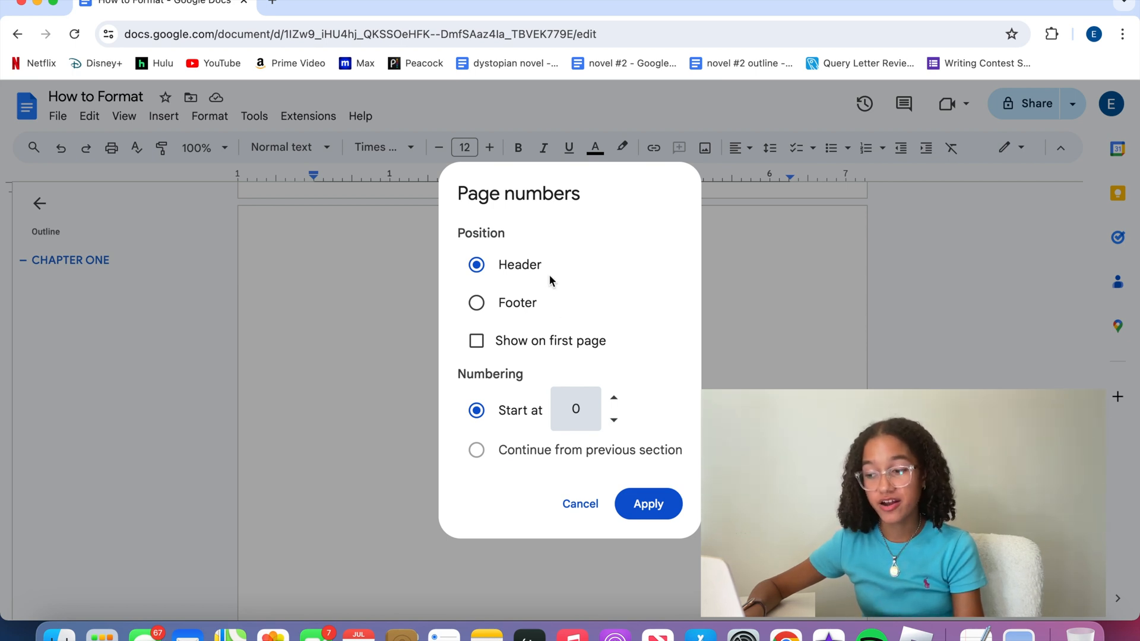
pyautogui.click(649, 504)
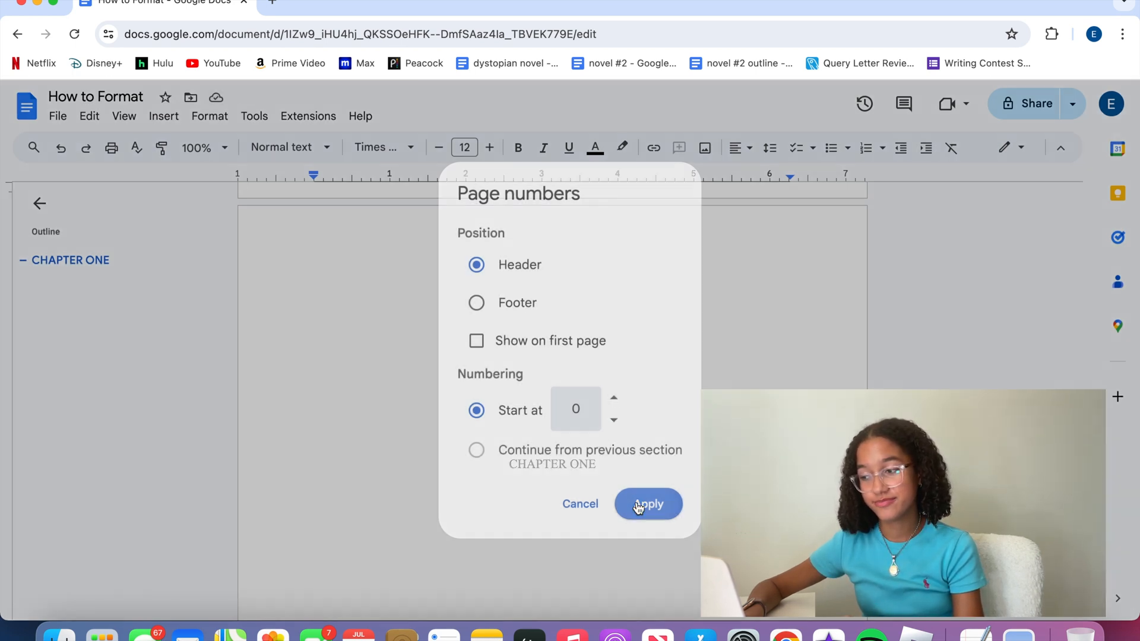
pyautogui.scroll(12, 783, 221)
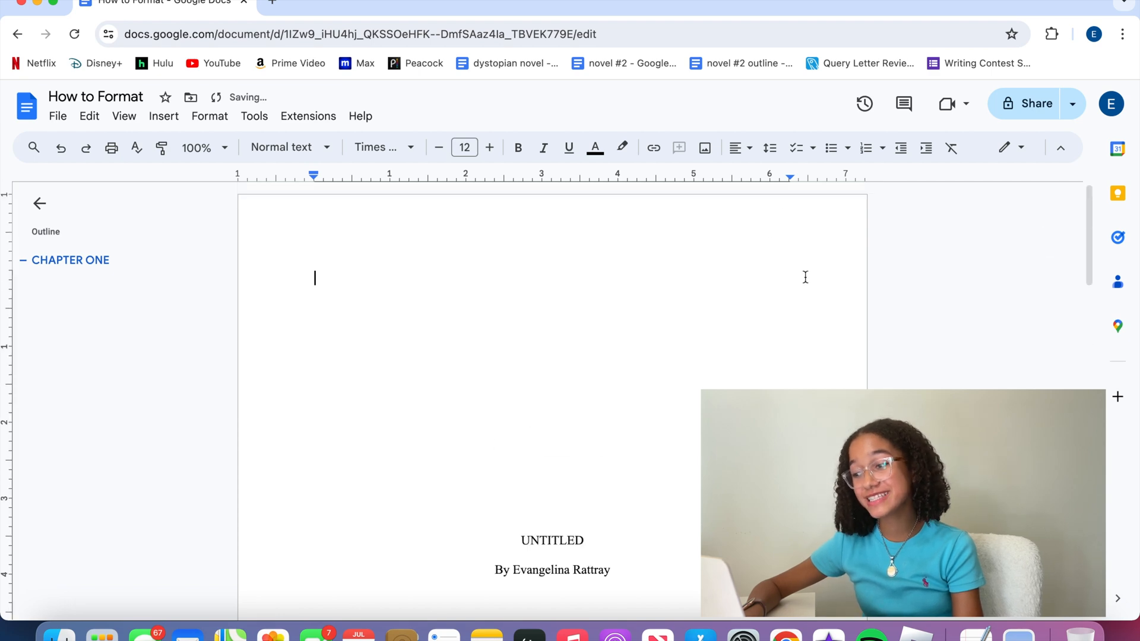
pyautogui.scroll(-12, 805, 277)
pyautogui.scroll(-1, 805, 277)
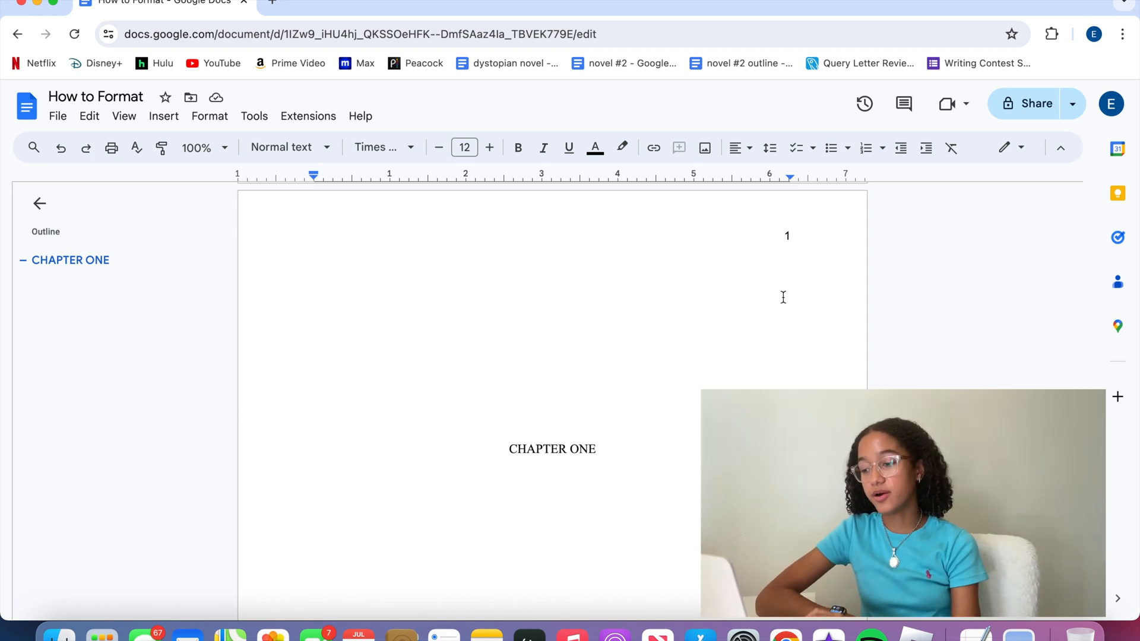
# Left-align the line below "CHAPTER ONE", fill it with "Fjroeayh4u3q9aegikn6yiudfgokjxlhntueirsoklghjdizklbntuihbl.njxlbndglbguinbtutu" and start a new line
pyautogui.click(675, 428)
pyautogui.click(671, 486)
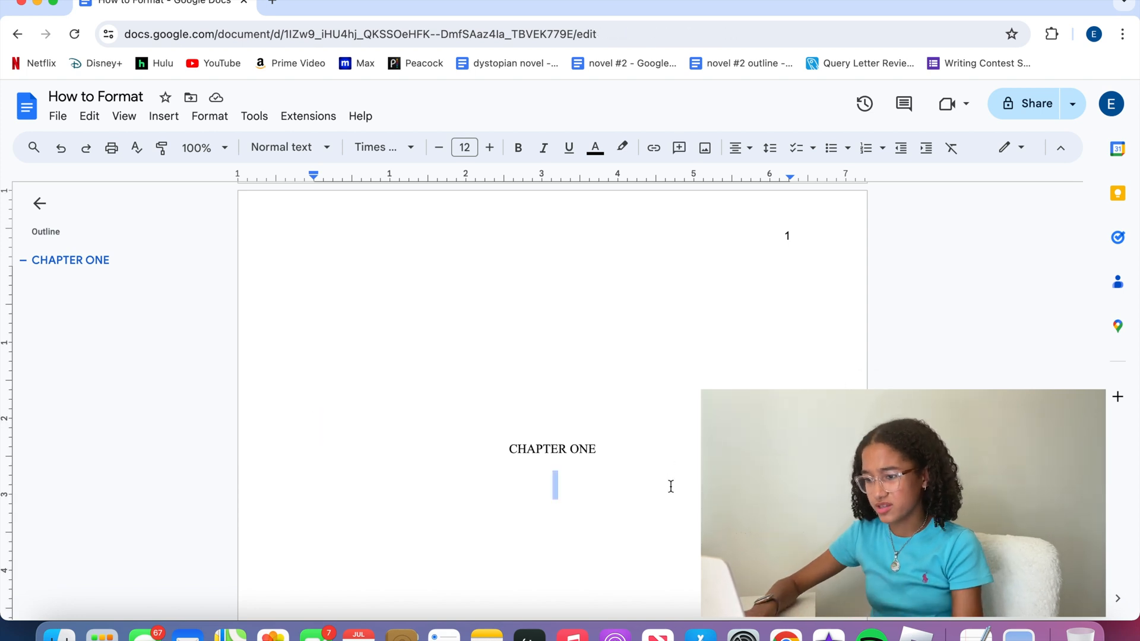
pyautogui.press('super+shift+l')
pyautogui.write('fjroeayh4u3q9aegikn6yiudfgokjxlhntueirsoklghjdizklbntuihbl.njxlbndglbgui')
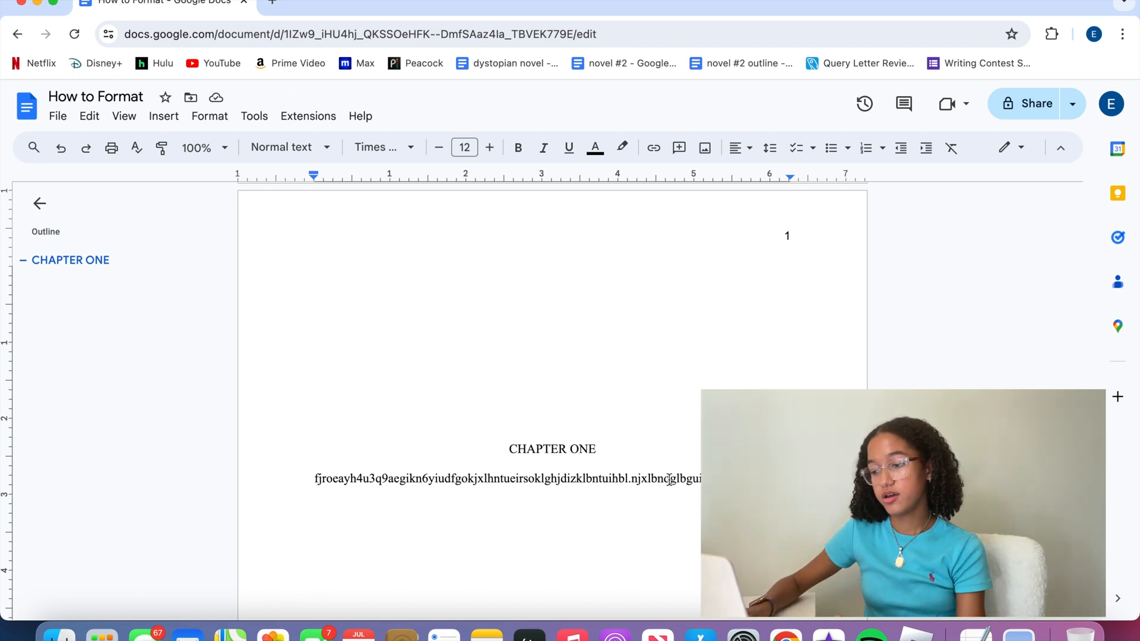
pyautogui.press('Return')
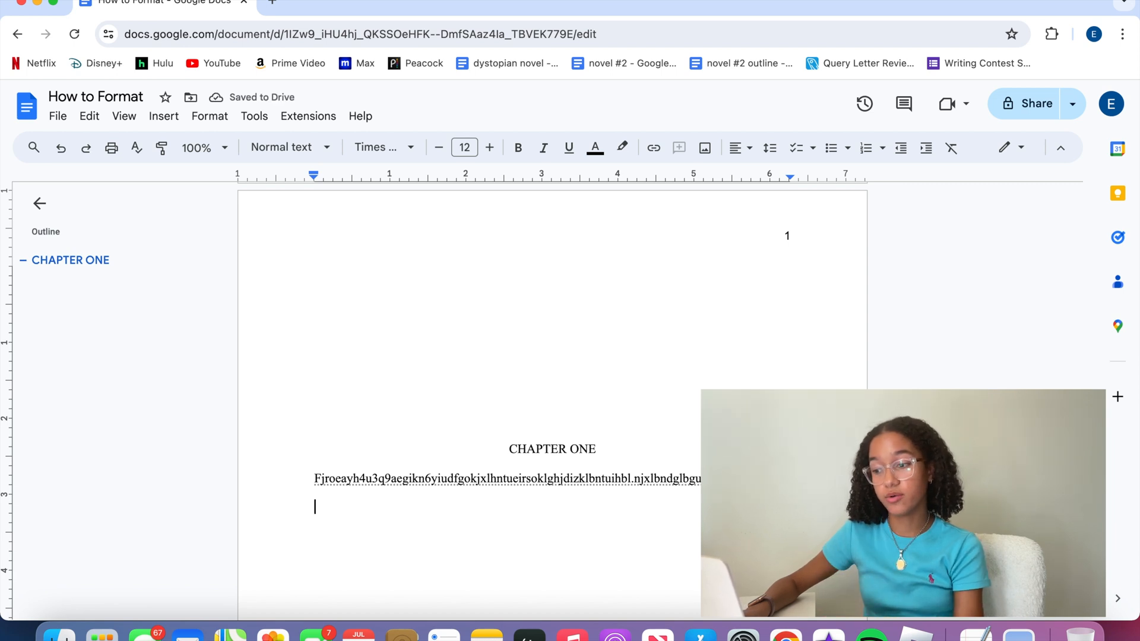
# Insert an empty line between the "CHAPTER ONE" heading and the first body line, then return to the line below the text
pyautogui.click(532, 469)
pyautogui.click(596, 450)
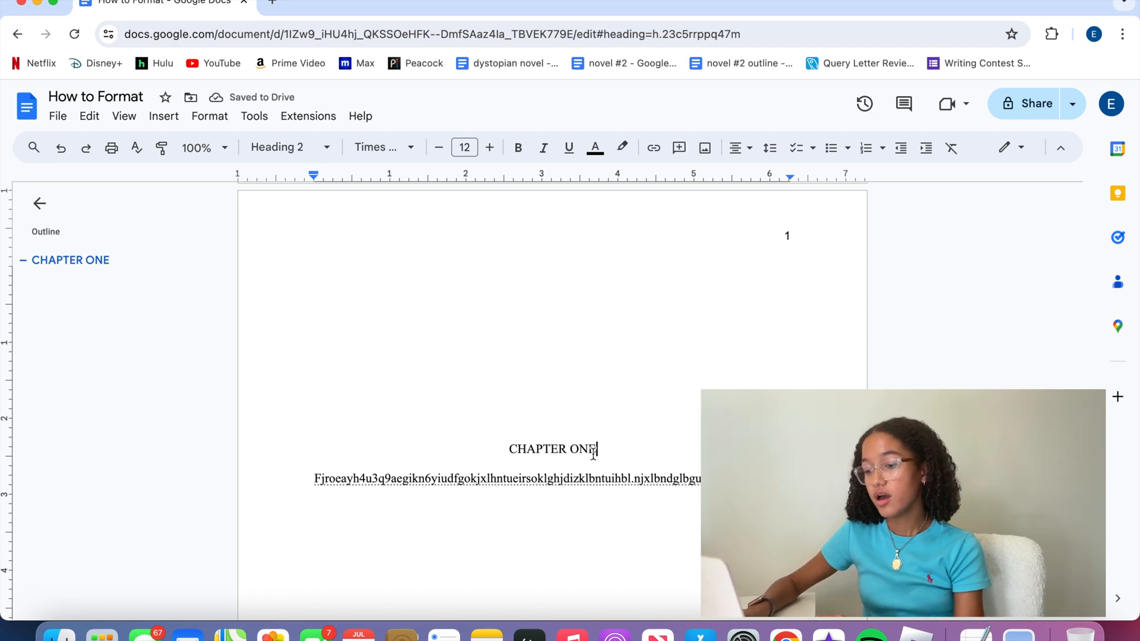
pyautogui.press('Return')
pyautogui.click(495, 569)
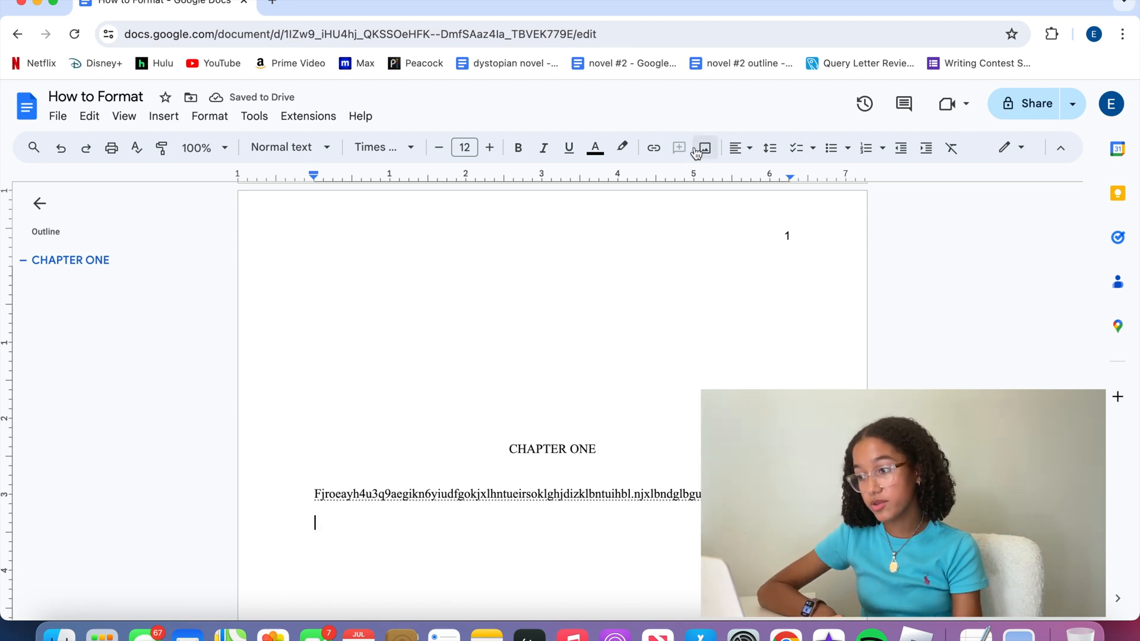
# Add a centered "***" scene break on the line below the first body paragraph
pyautogui.click(736, 148)
pyautogui.click(758, 178)
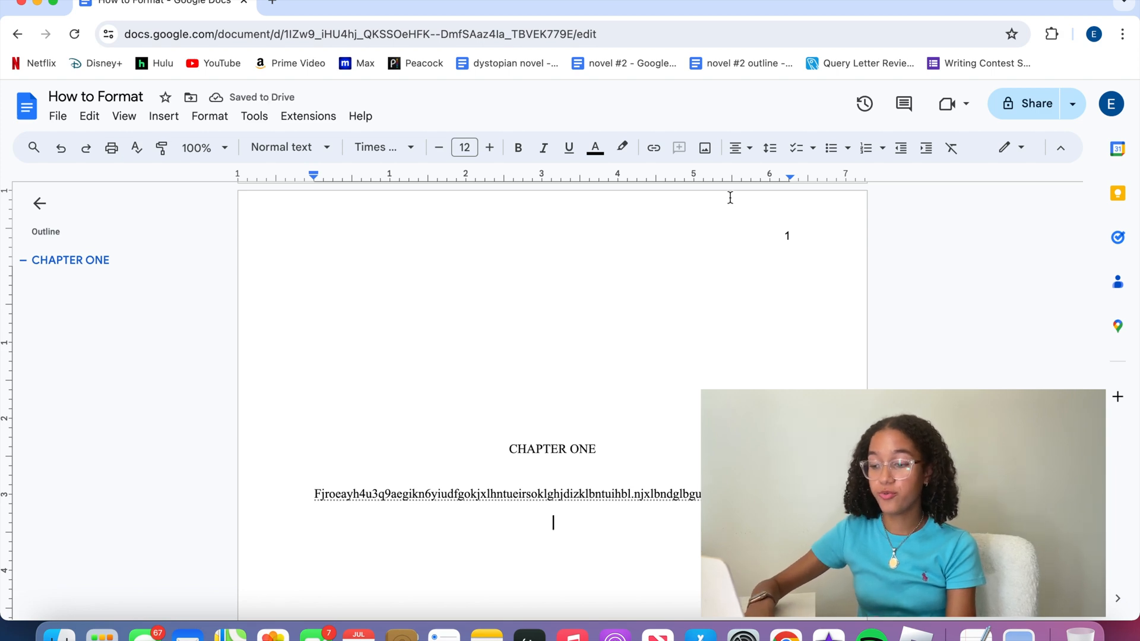
pyautogui.write('**')
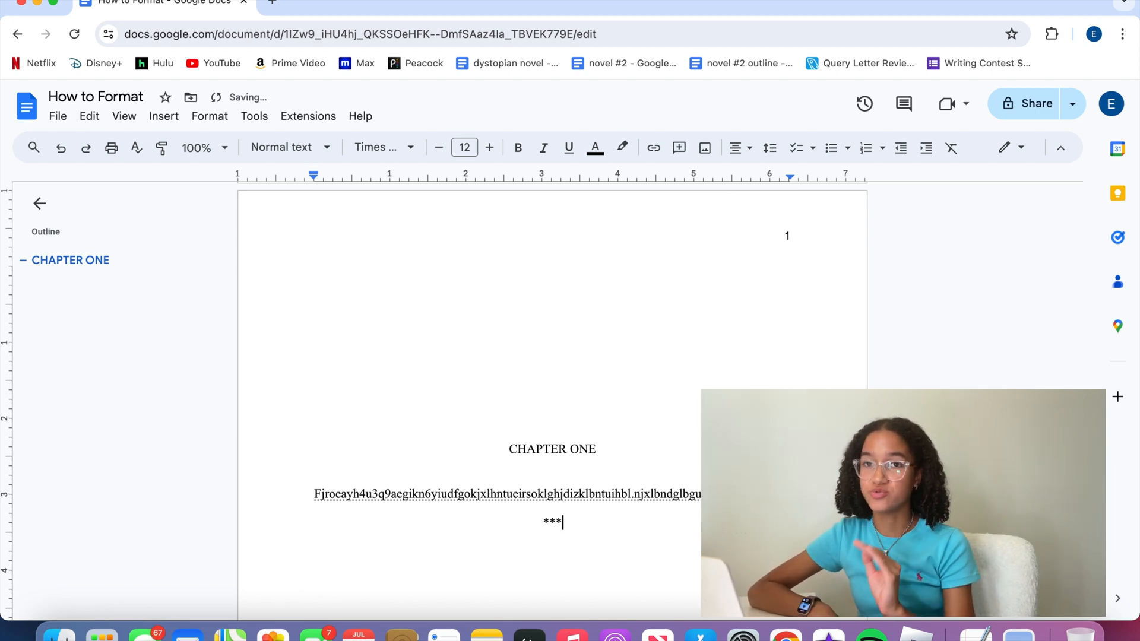
pyautogui.write('*')
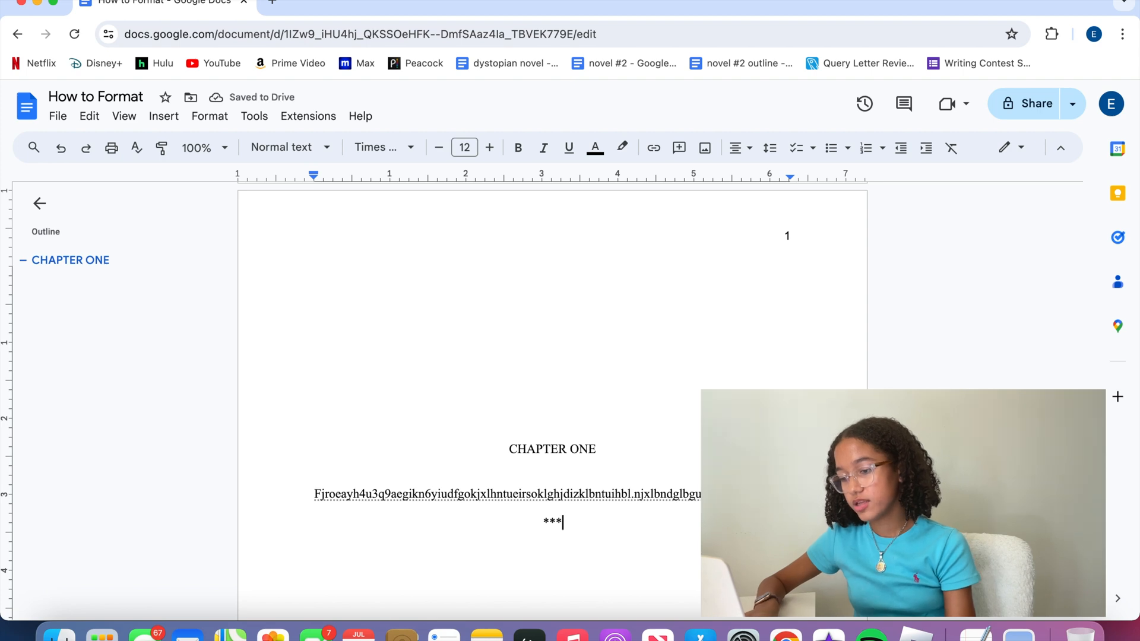
# Write the left-aligned placeholder line "Gkirozhbmfkbz jof;jhbkf;nren nj" below the scene break and start a new paragraph
pyautogui.press('Return')
pyautogui.write('Gkirozhbmfkbz jof;jhbkf;nren nj')
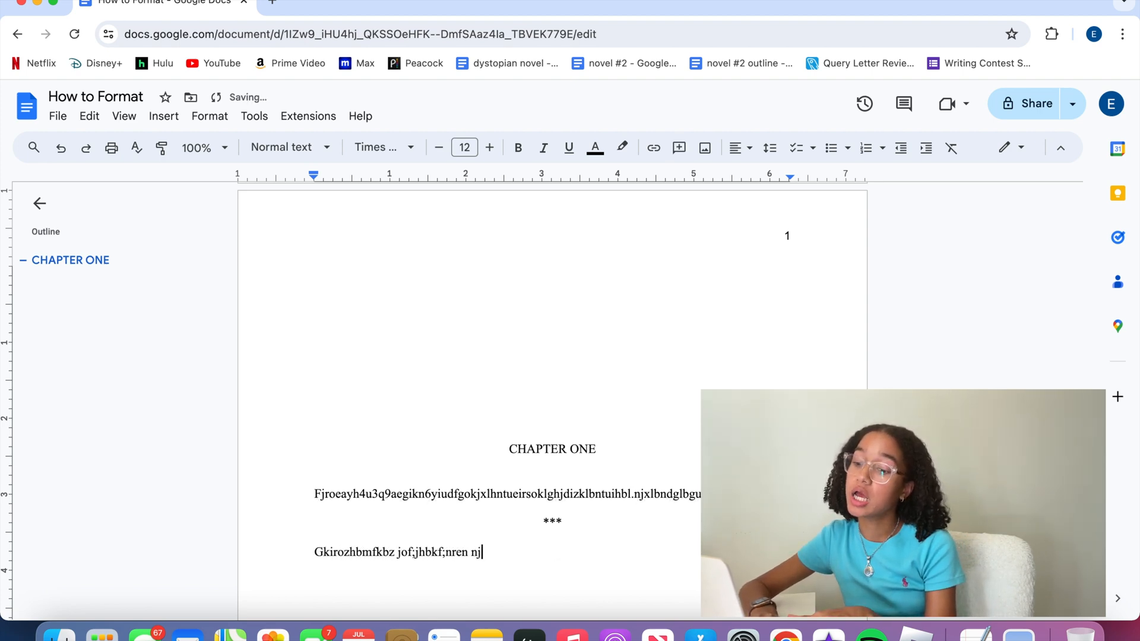
pyautogui.press('Return')
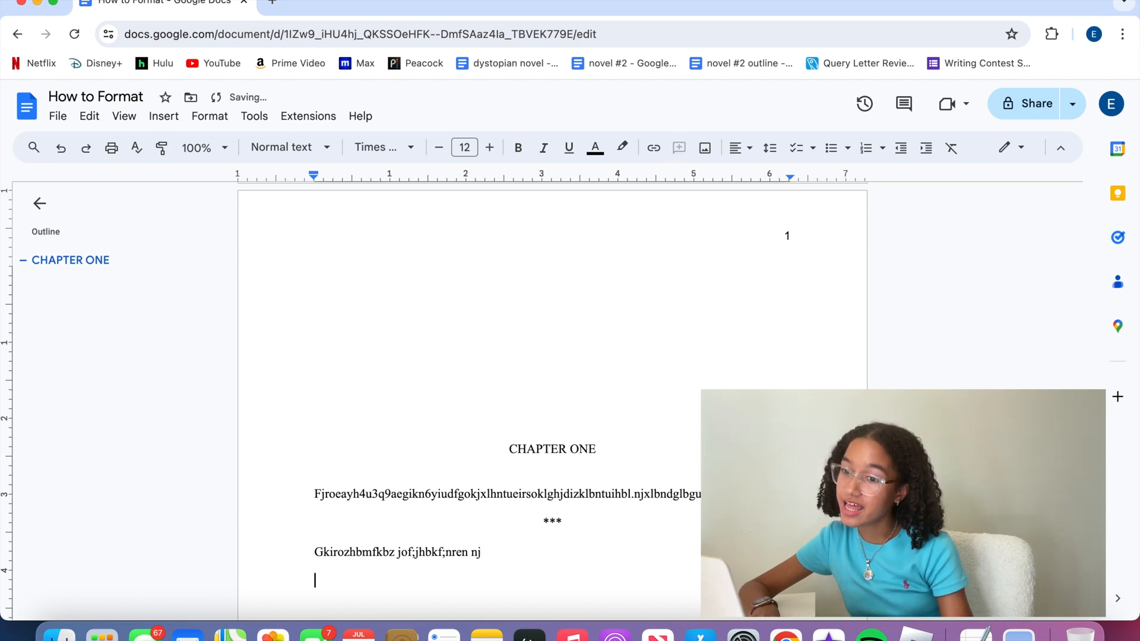
# Set a special first-line indent of 0.5 inches for the new empty paragraph
pyautogui.click(164, 116)
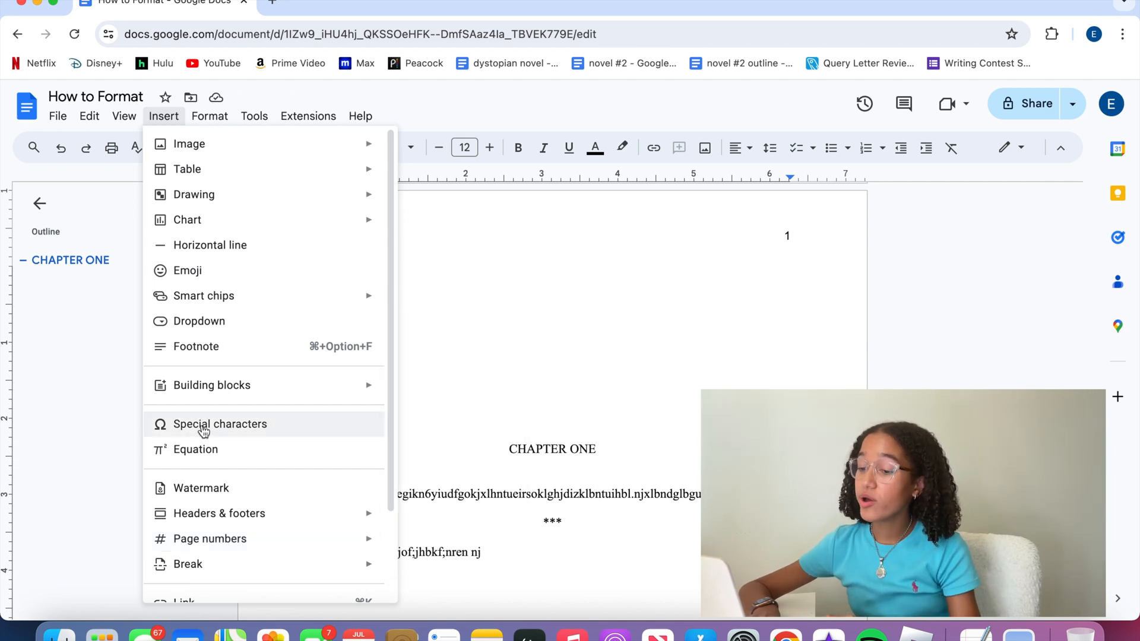
pyautogui.moveTo(223, 119)
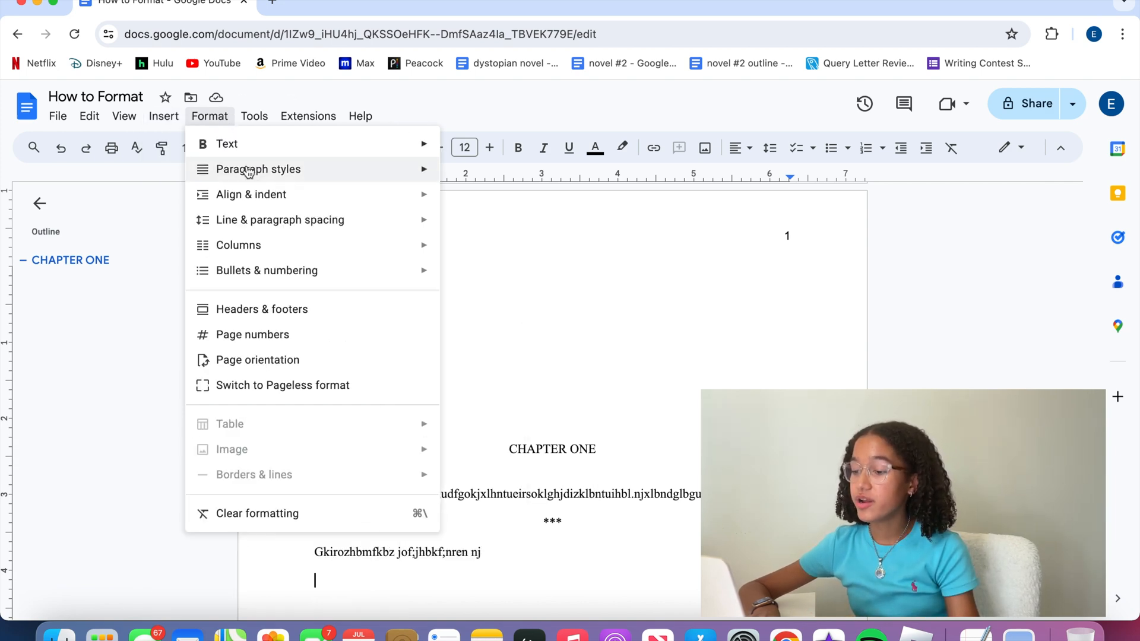
pyautogui.moveTo(266, 202)
pyautogui.click(502, 365)
pyautogui.click(537, 406)
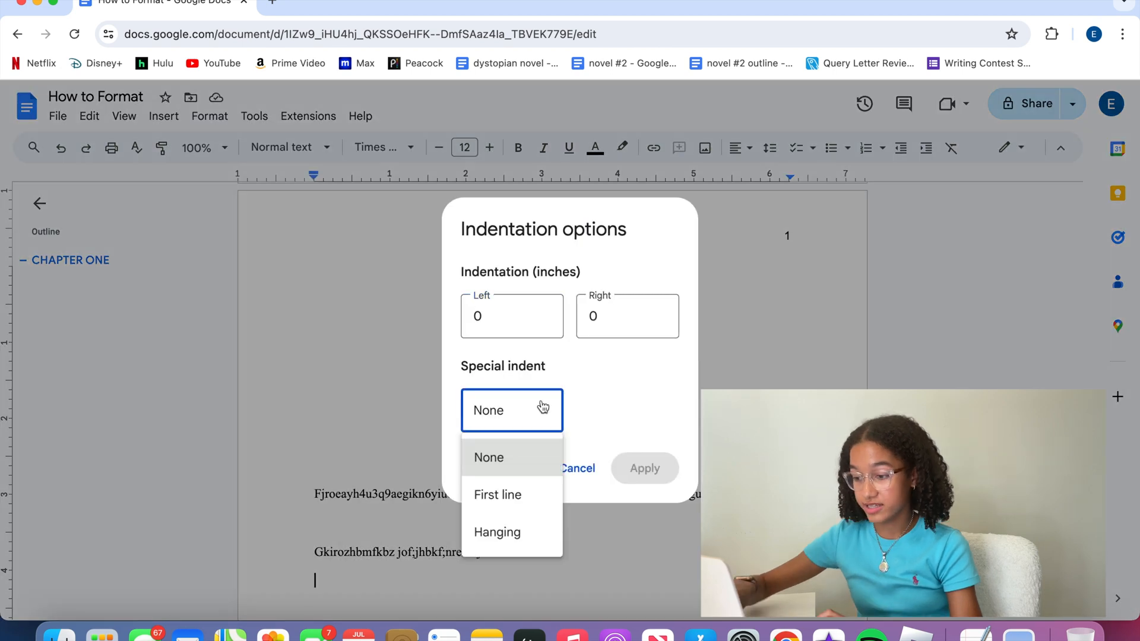
pyautogui.click(522, 499)
pyautogui.click(592, 414)
pyautogui.write('.5')
pyautogui.press('Return')
pyautogui.scroll(-3, 522, 415)
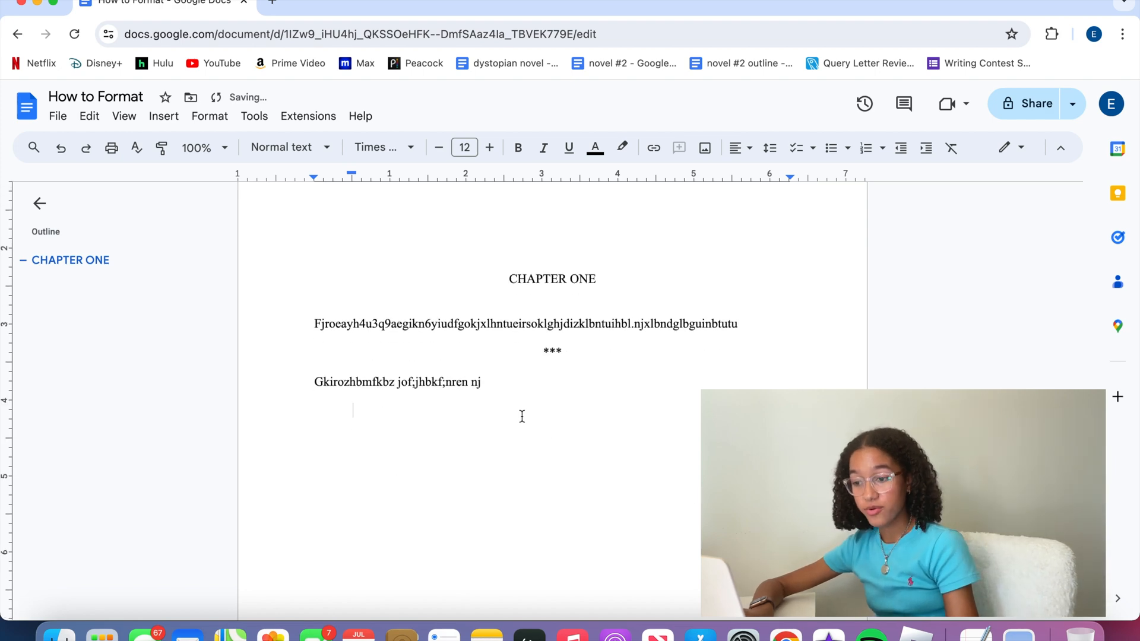
# Write three indented placeholder paragraphs: "gfno[njkryo", "fbkdiojpd" and "gkrijzobd"
pyautogui.write('gfno[njkryo')
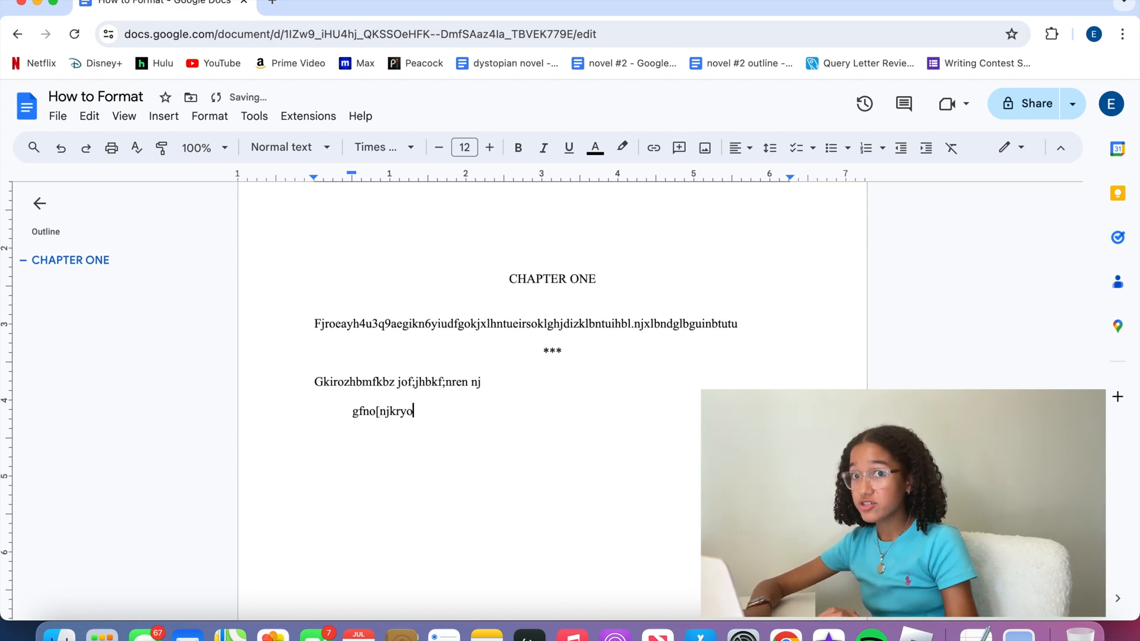
pyautogui.press('Return')
pyautogui.write('fbkdiojpd')
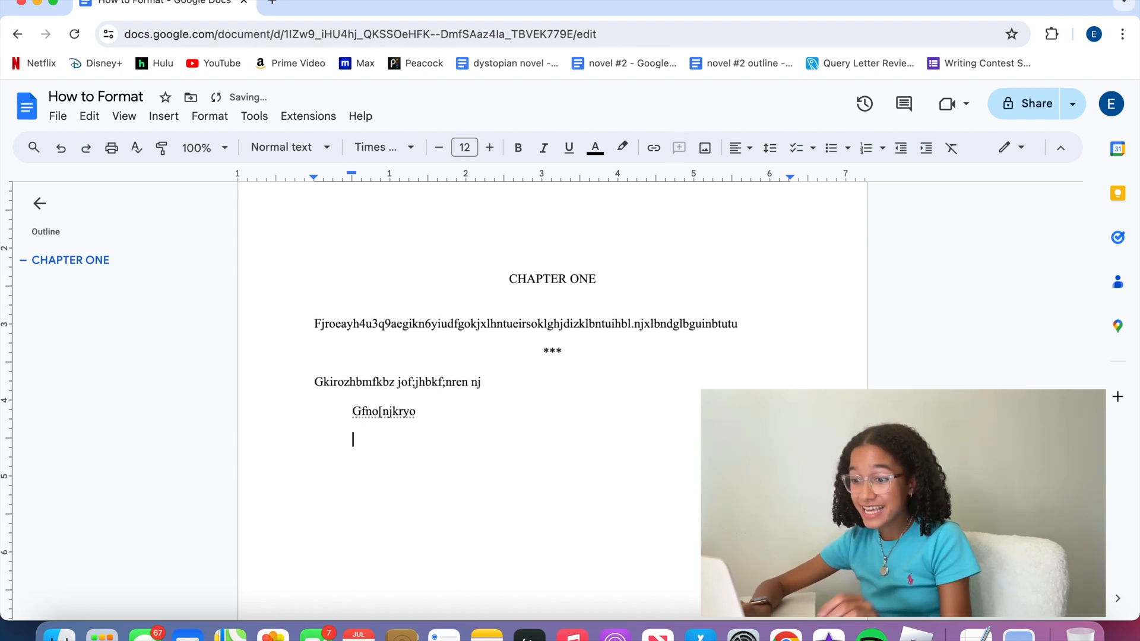
pyautogui.press('Return')
pyautogui.write('gkrijzobd;')
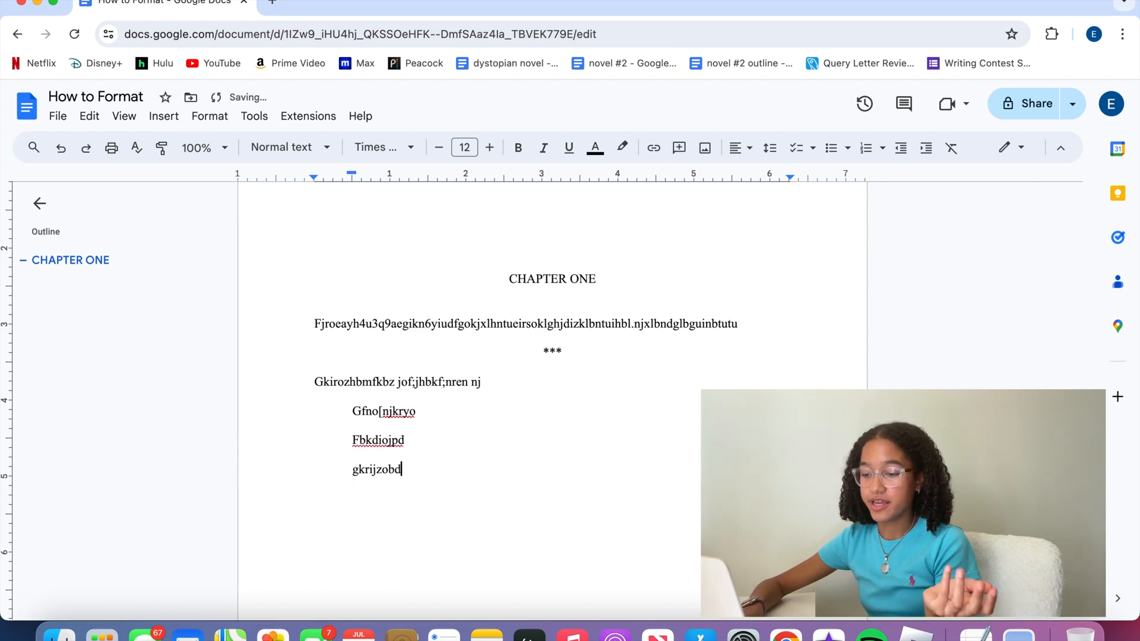
# Delete the text of the third indented paragraph and clear the indent, leaving an empty line below "Fbkdiojpd"
pyautogui.press('BackSpace')
pyautogui.press('BackSpace')
pyautogui.press('BackSpace')
pyautogui.press('BackSpace')
pyautogui.press('BackSpace')
pyautogui.press('BackSpace')
pyautogui.press('BackSpace')
pyautogui.press('BackSpace')
pyautogui.press('BackSpace')
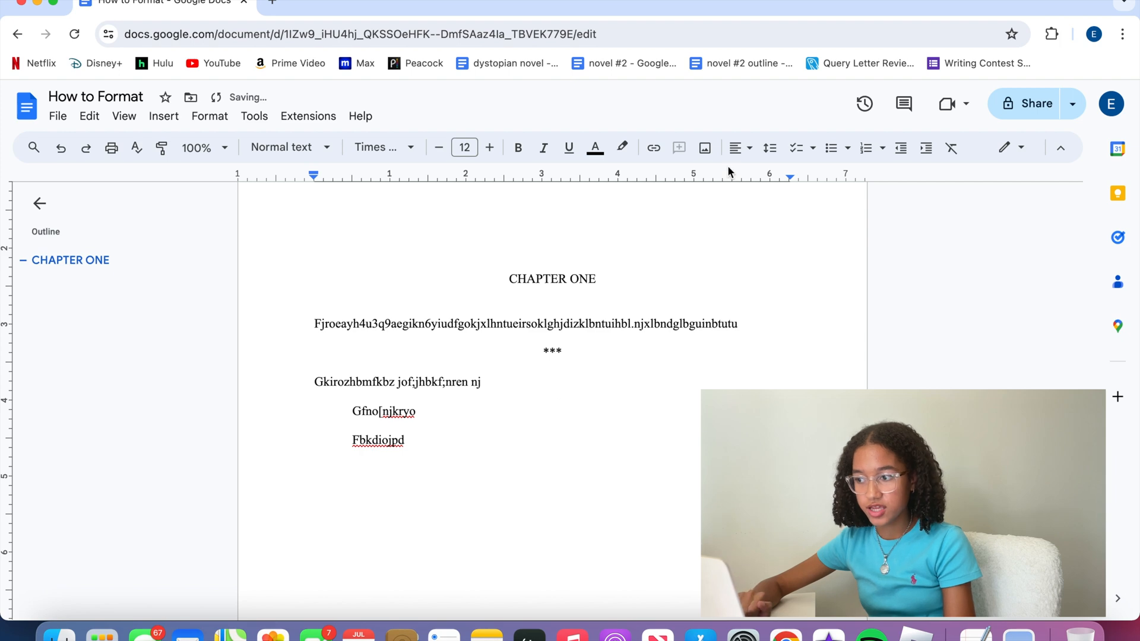
# Center the empty line below "Fbkdiojpd" and enter a second "***" scene break
pyautogui.click(745, 153)
pyautogui.click(764, 178)
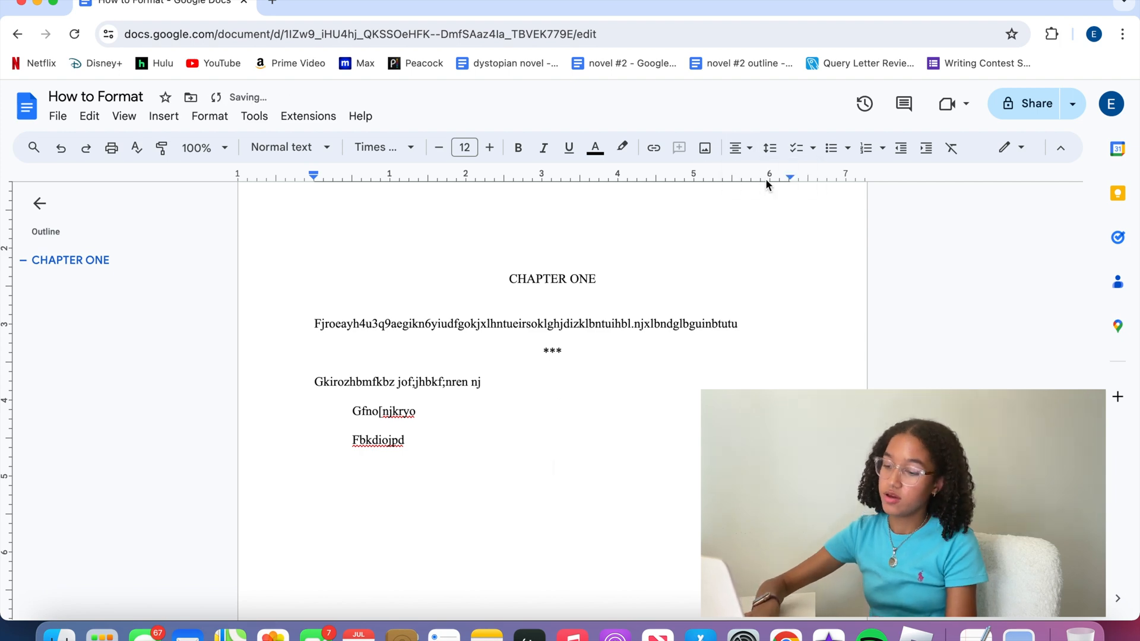
pyautogui.write('***')
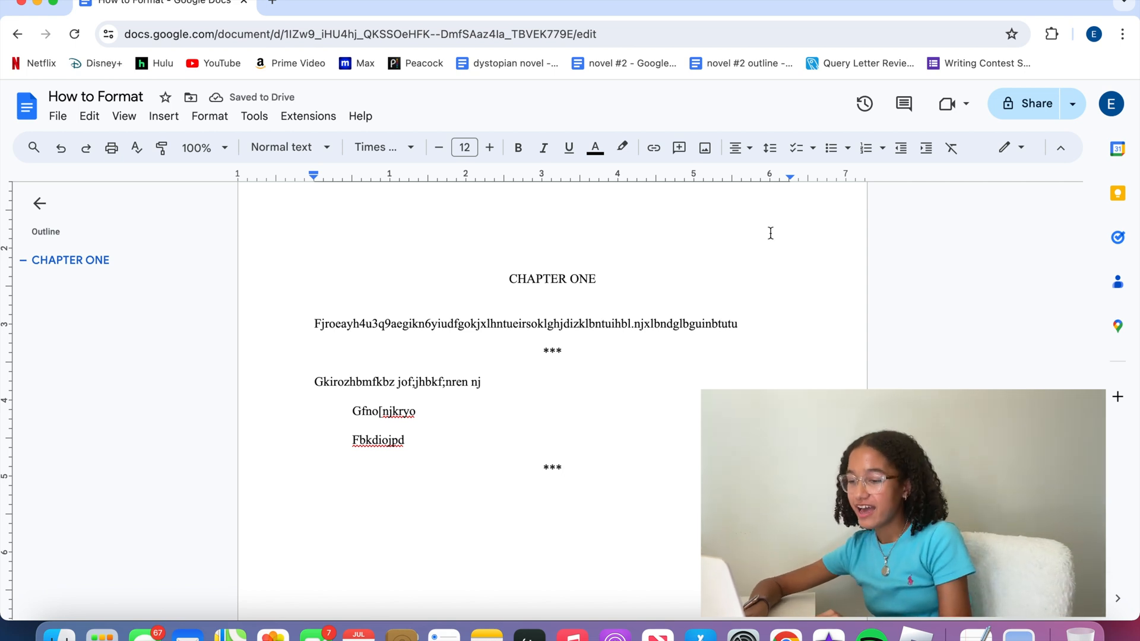
# Leave one blank line below the last "***" and write "END" centered on the following line
pyautogui.moveTo(585, 476)
pyautogui.mouseDown()
pyautogui.moveTo(509, 379)
pyautogui.moveTo(562, 469)
pyautogui.moveTo(537, 466)
pyautogui.moveTo(572, 490)
pyautogui.mouseUp()
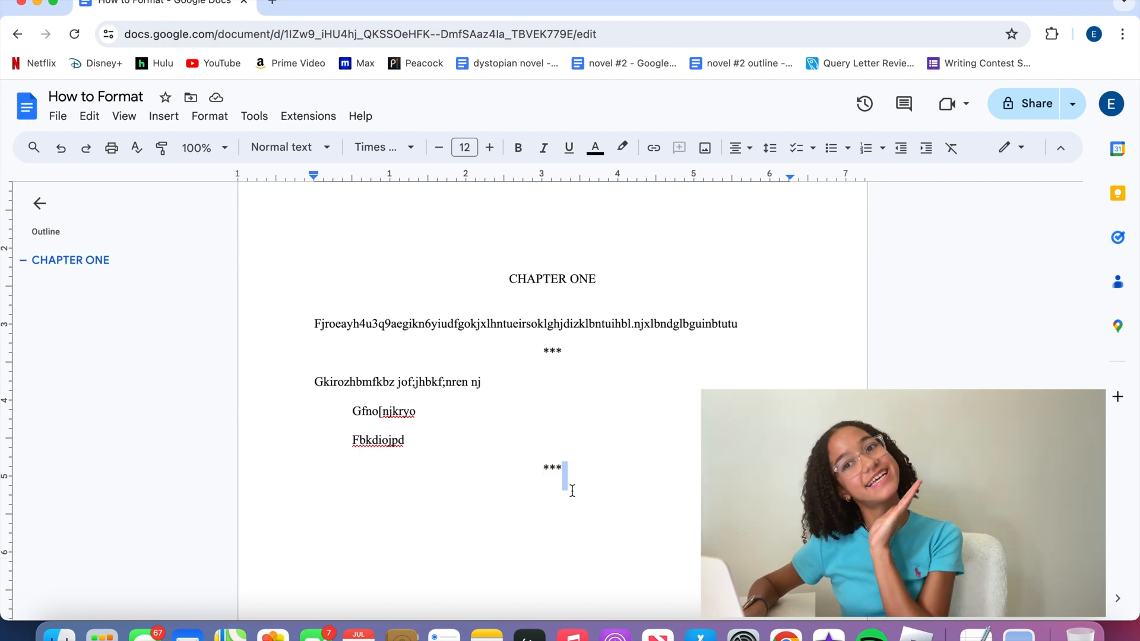
pyautogui.click(573, 491)
pyautogui.press('Return')
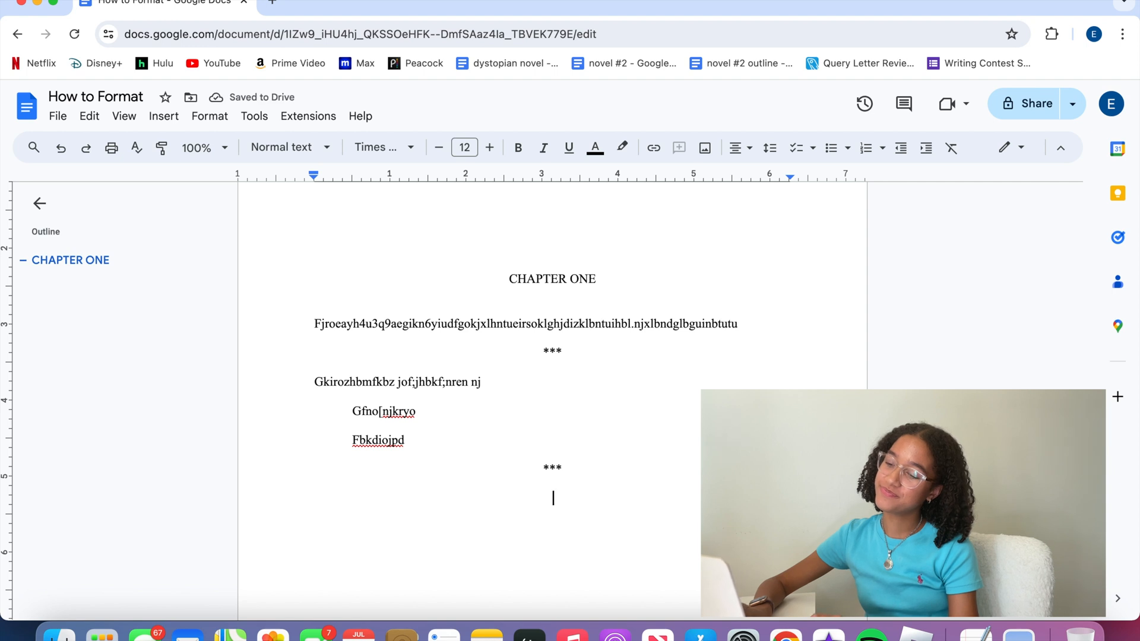
pyautogui.press('Return')
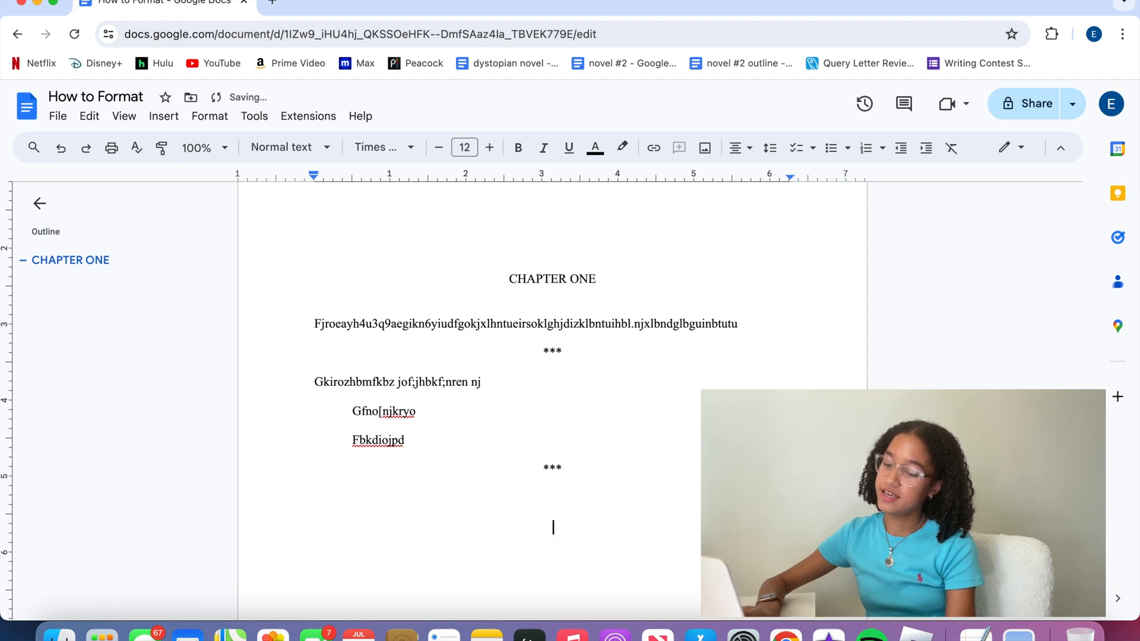
pyautogui.write('END')
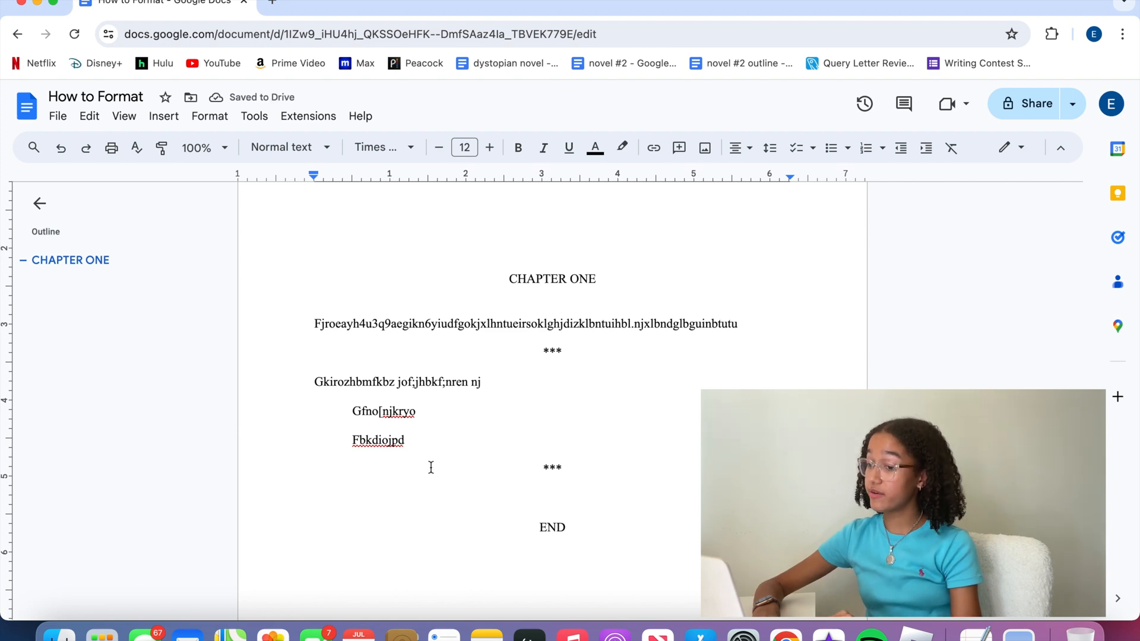
pyautogui.click(351, 440)
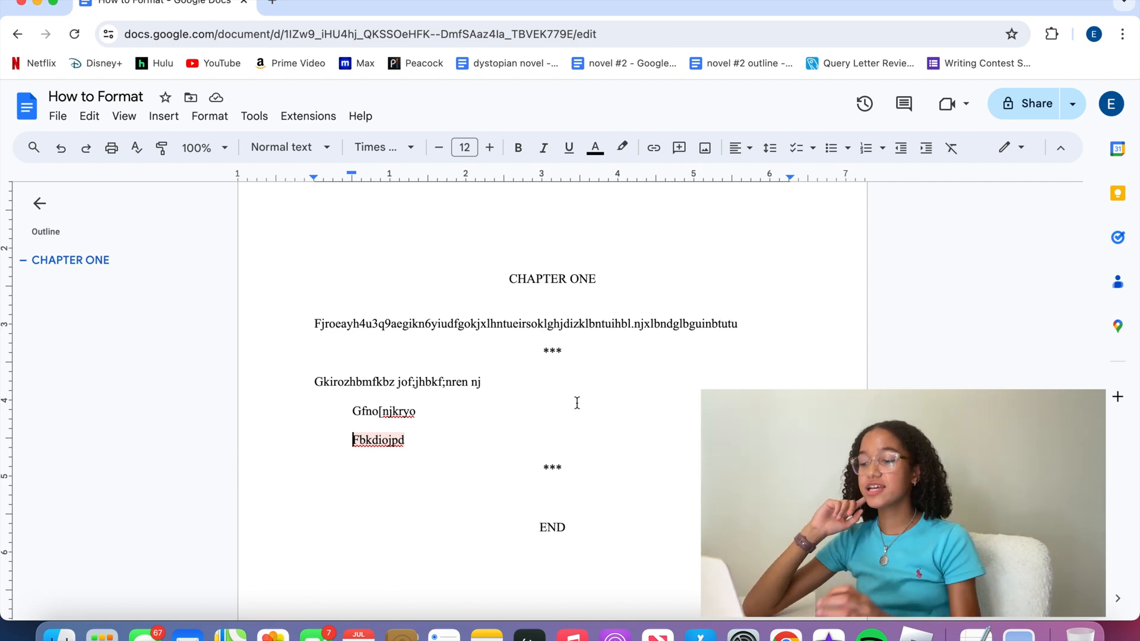
pyautogui.scroll(-10, 576, 402)
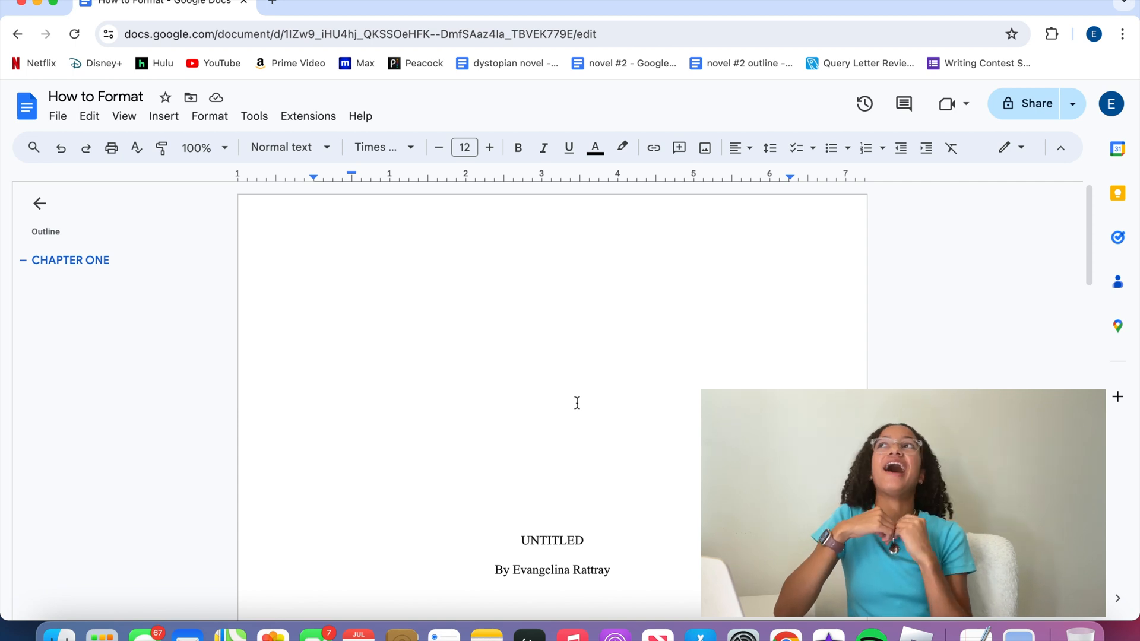